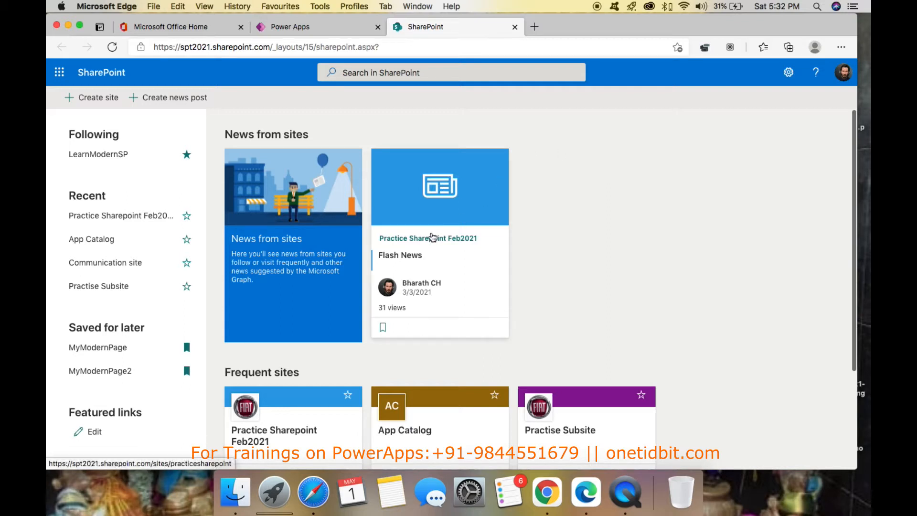
- Open the Site Pages library from the site contents of the Practice Sharepoint Feb2021 site
scroll(415, 227, "down", 5)
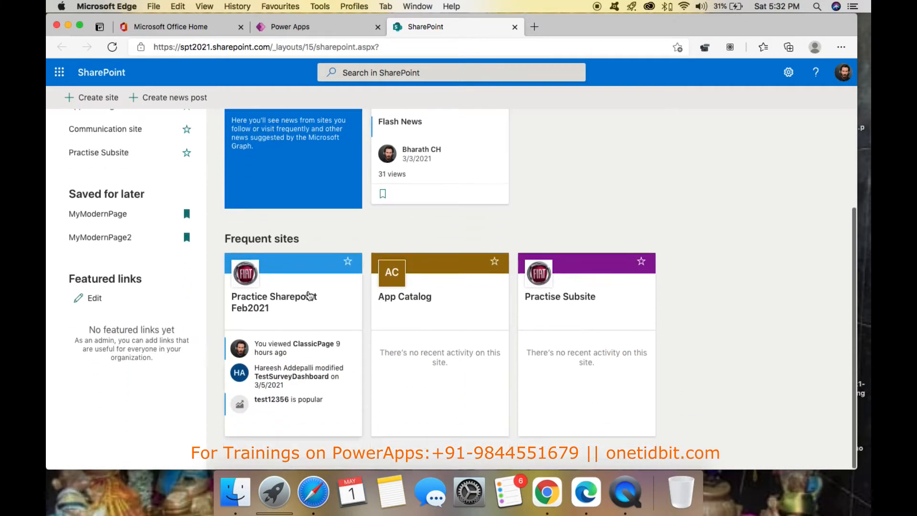
left_click(288, 303)
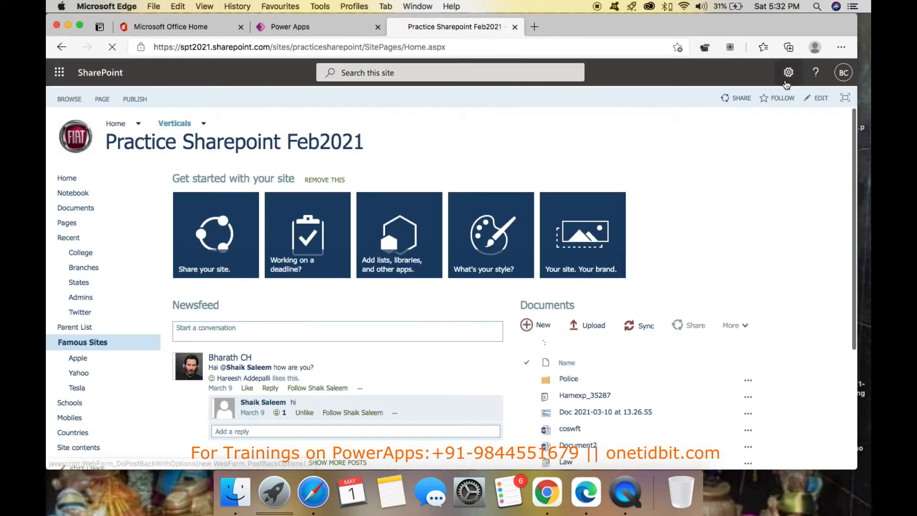
left_click(787, 82)
left_click(718, 205)
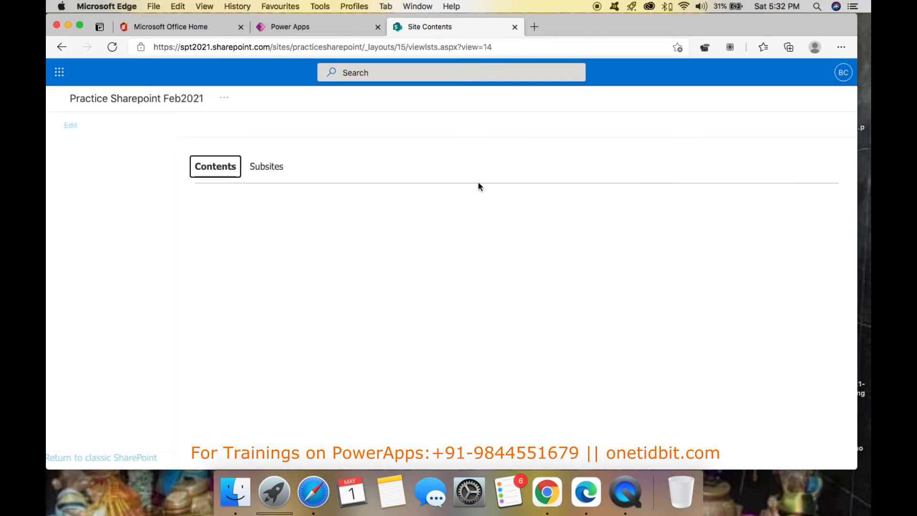
scroll(286, 287, "down", 10)
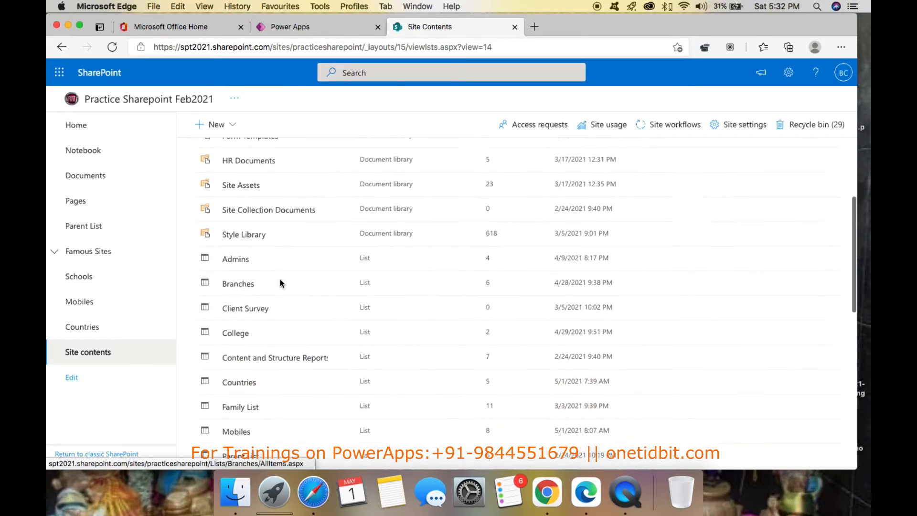
scroll(280, 283, "down", 5)
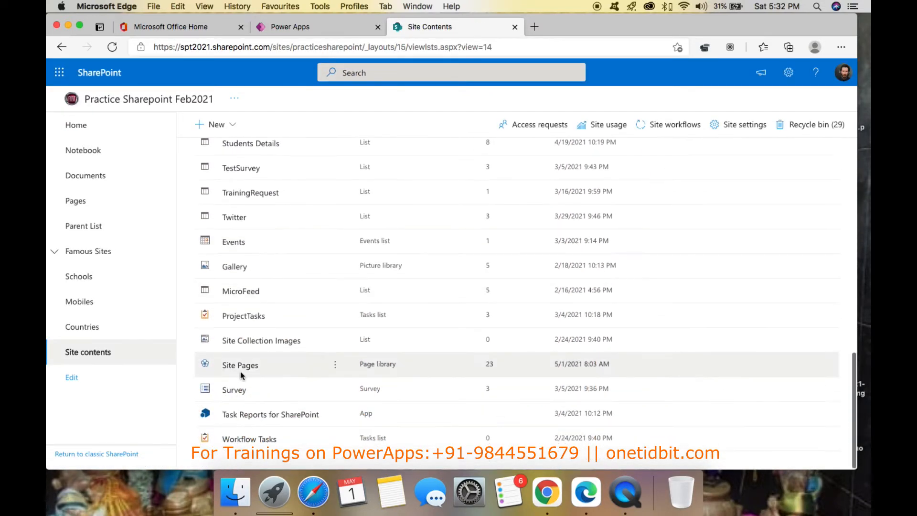
left_click(244, 366)
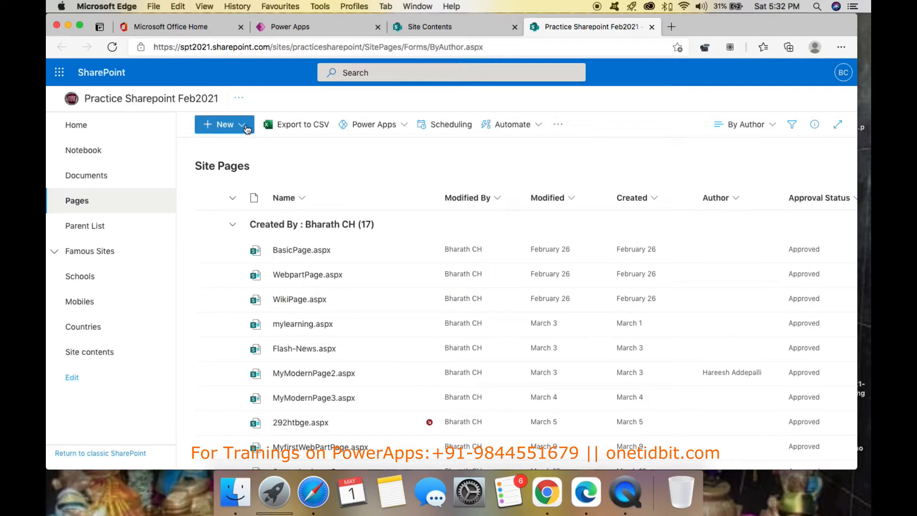
- Examine the page types offered for new items and the content types that can be added in the Site Pages library settings
left_click(246, 129)
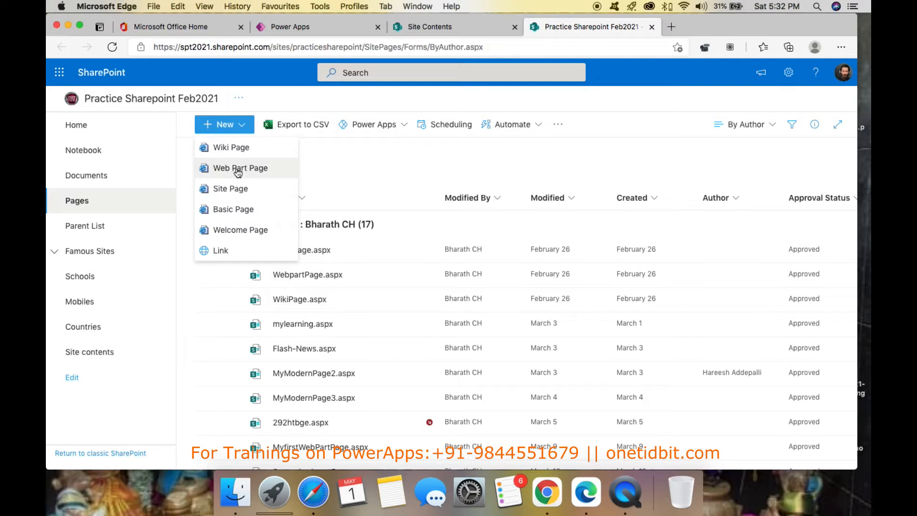
left_click(788, 72)
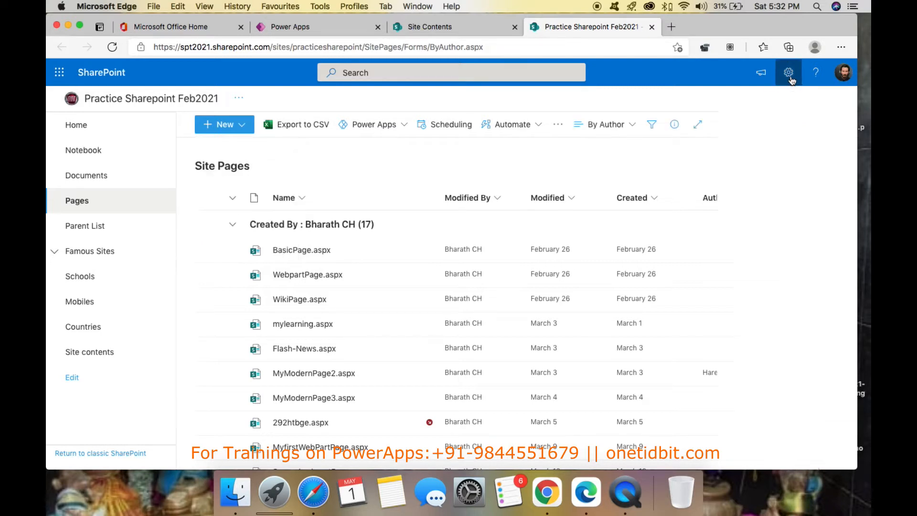
left_click(728, 190)
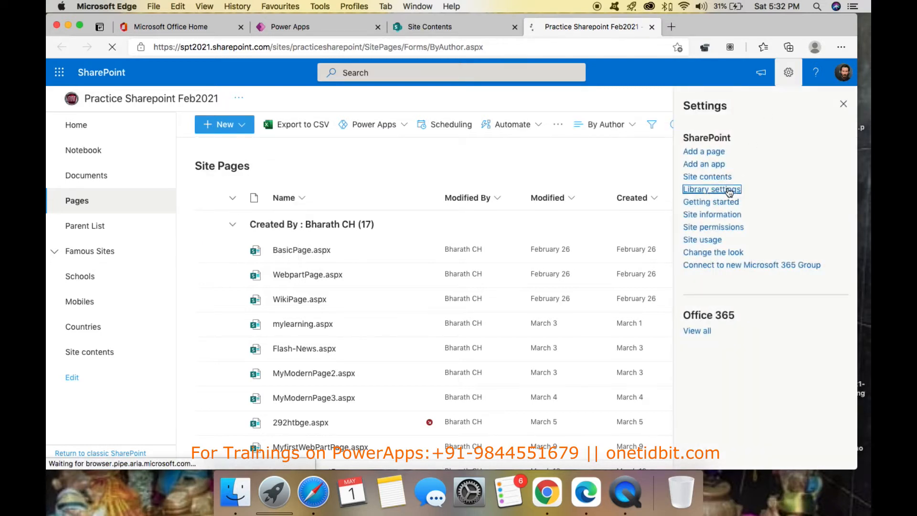
scroll(360, 291, "down", 5)
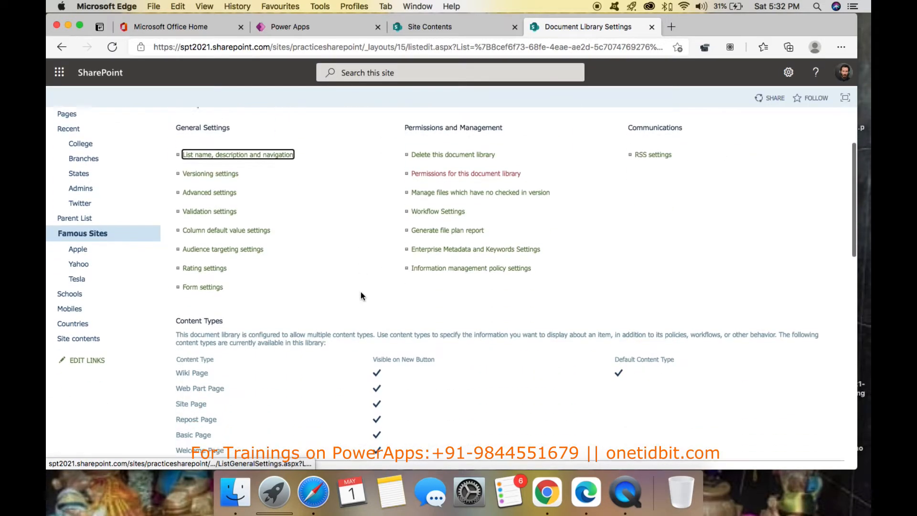
scroll(256, 365, "down", 3)
left_click(266, 328)
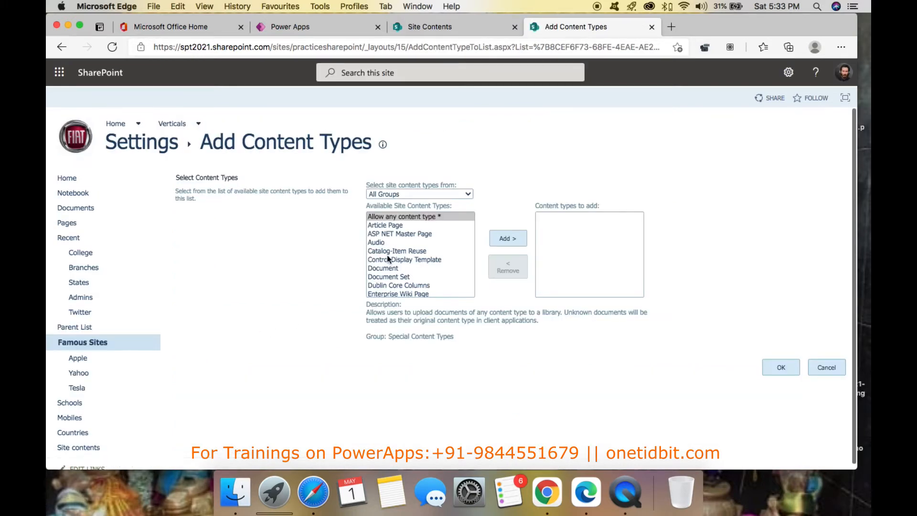
scroll(387, 254, "down", 6)
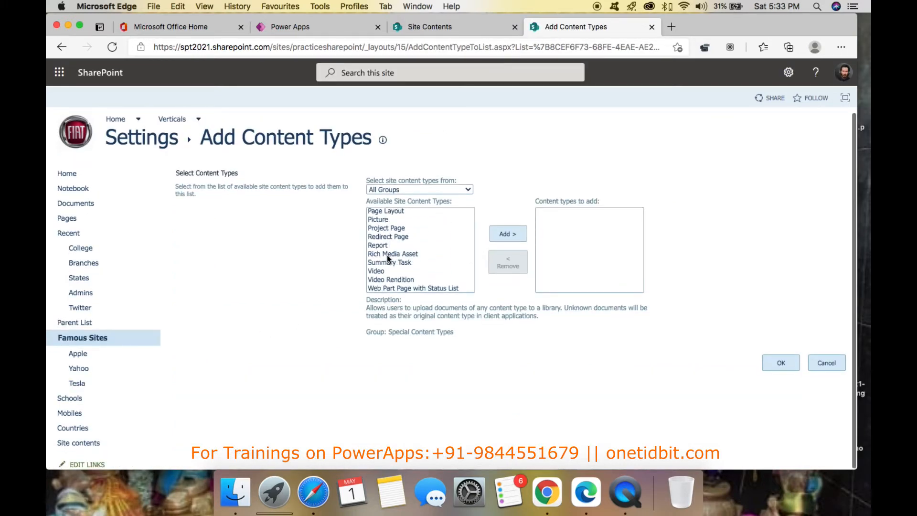
left_click(61, 48)
left_click(61, 48)
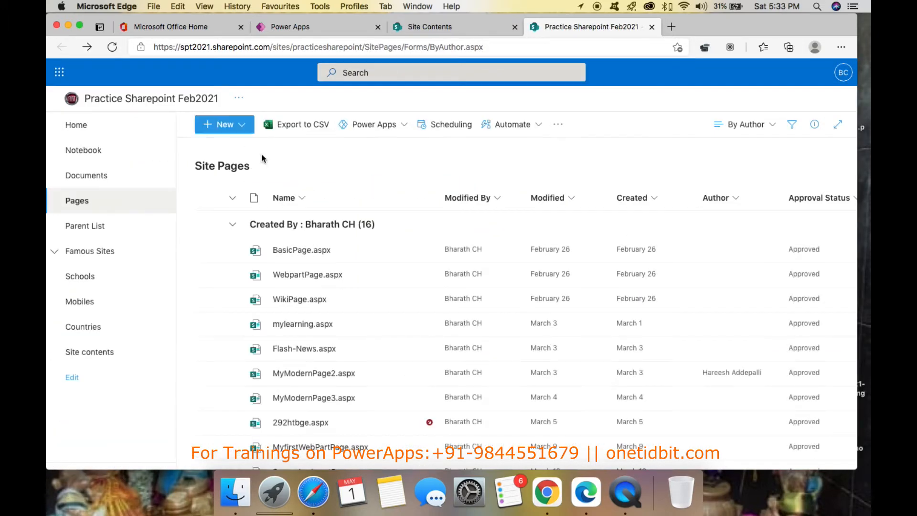
- Create a web part page named classicpages with the Full Page, Vertical layout, saved in the Site Pages library
left_click(238, 126)
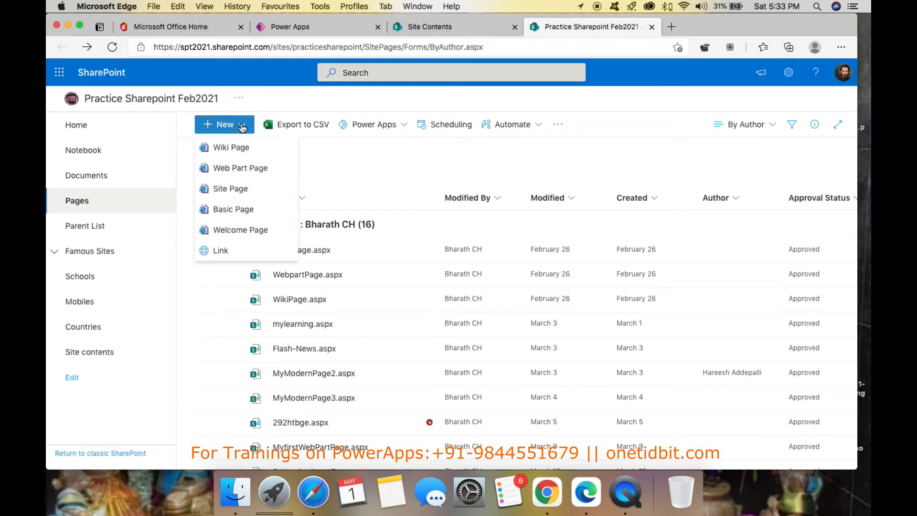
left_click(263, 169)
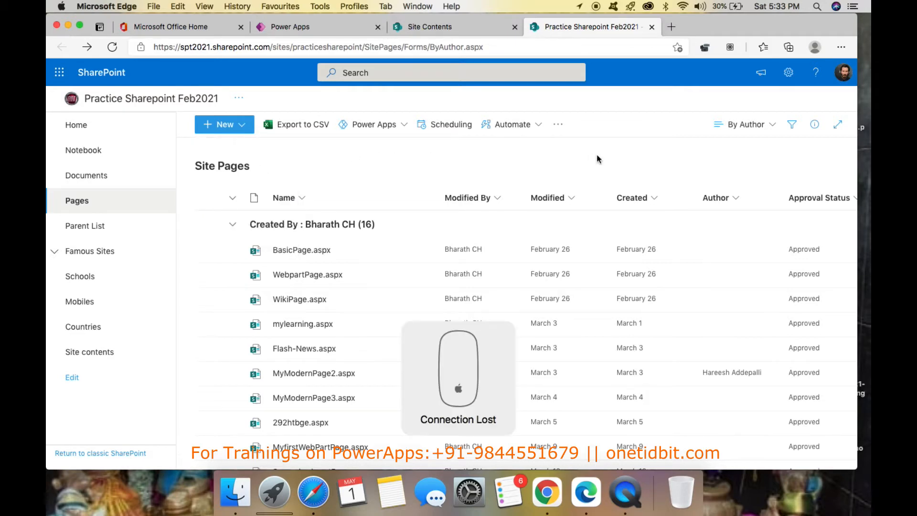
left_click(242, 126)
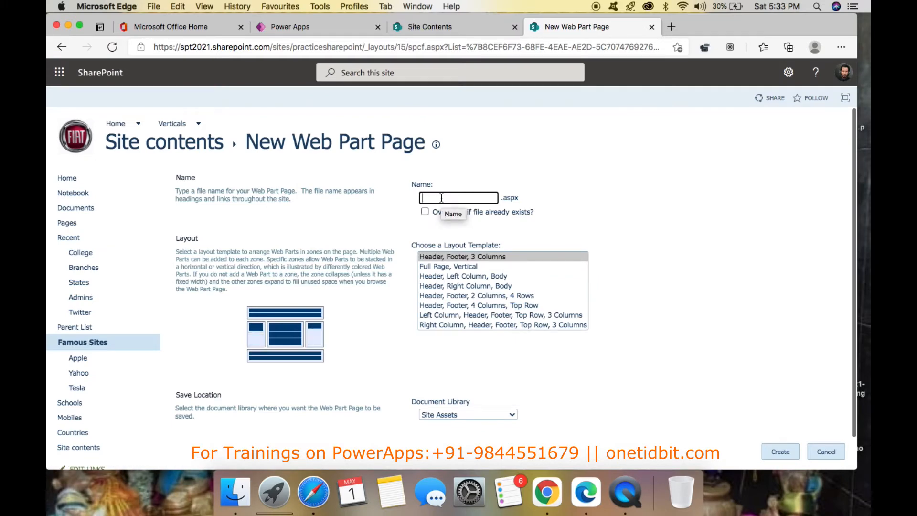
type("classicpages")
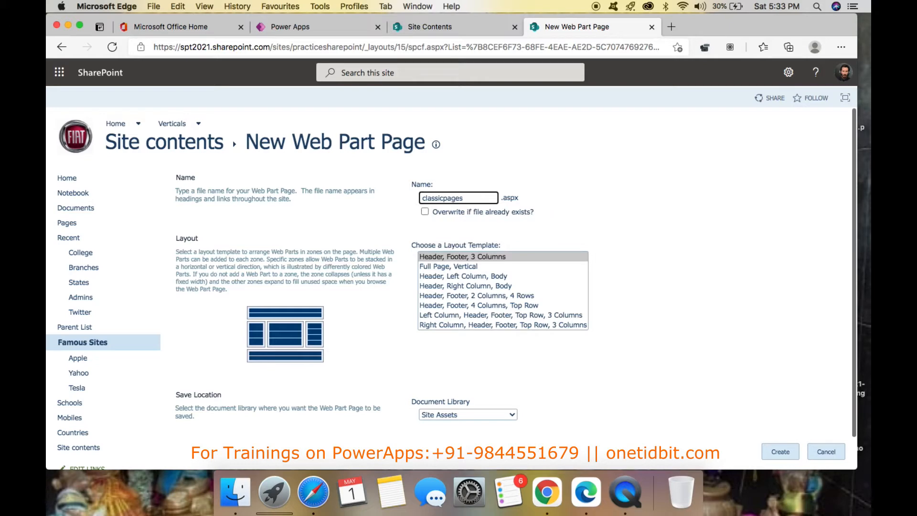
left_click(445, 267)
left_click(481, 419)
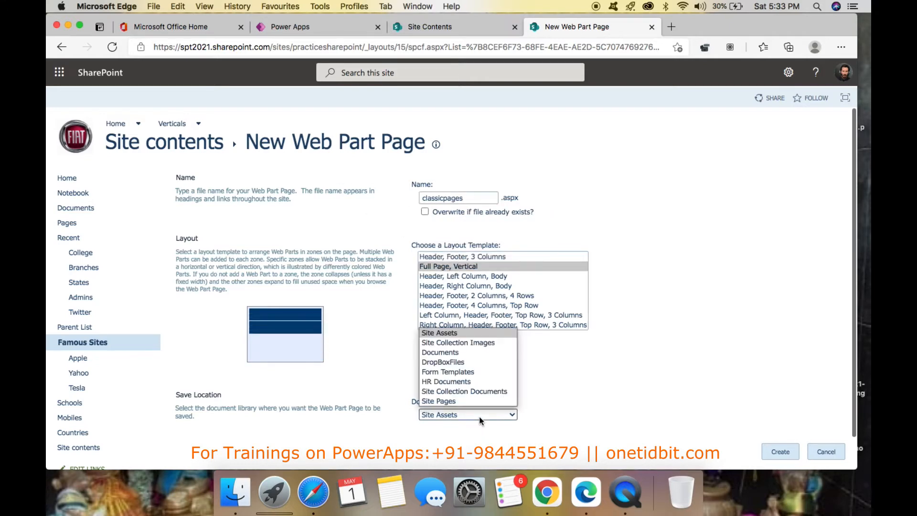
left_click(471, 407)
left_click(775, 451)
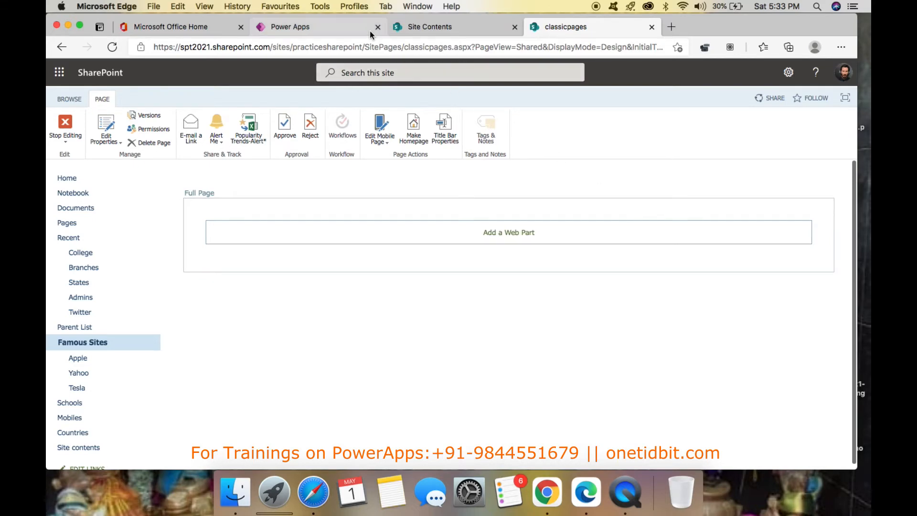
- Switch to Power Apps and open the details of the FromScratch app
left_click(324, 31)
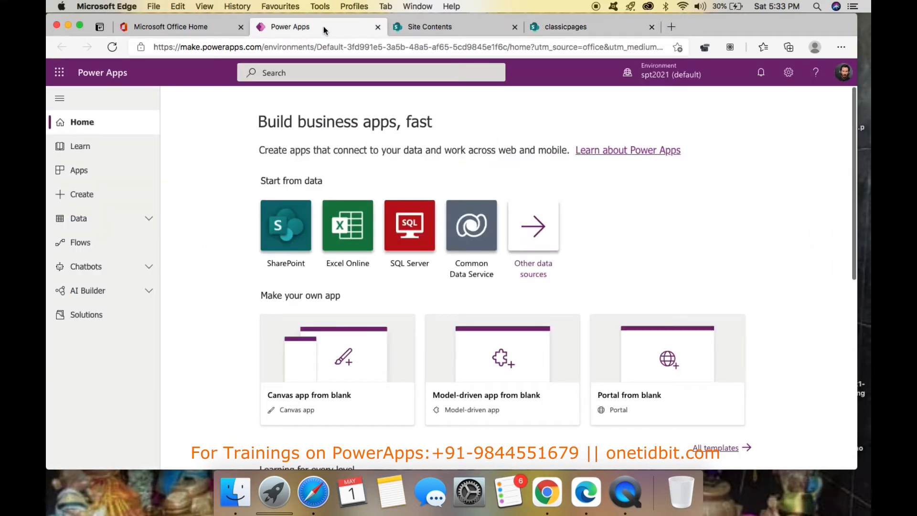
left_click(122, 171)
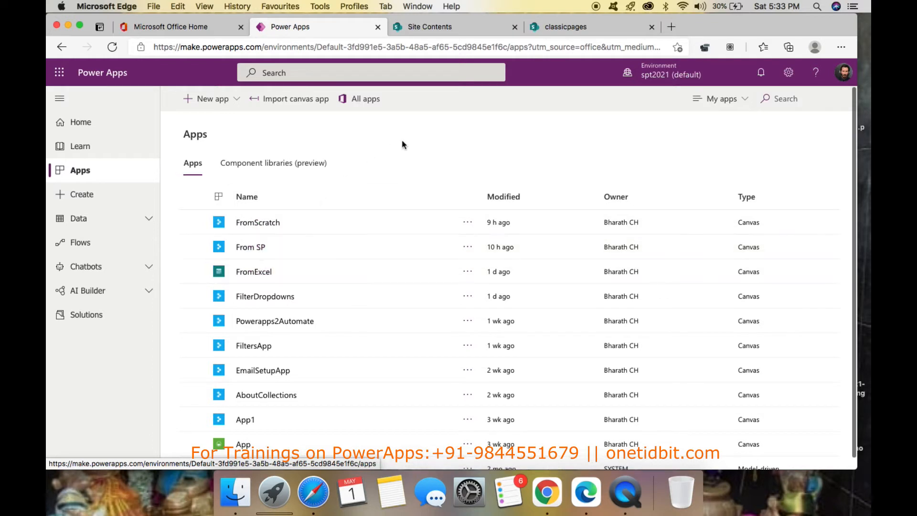
left_click(191, 222)
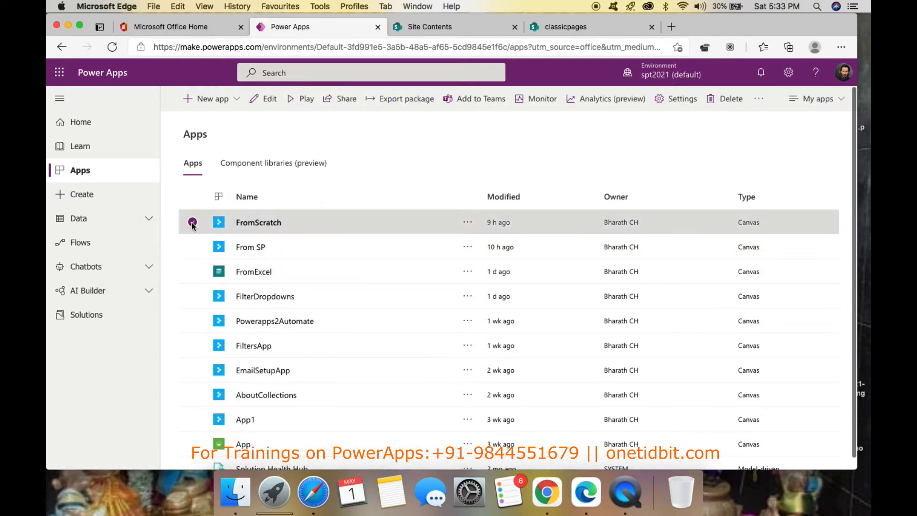
left_click(759, 99)
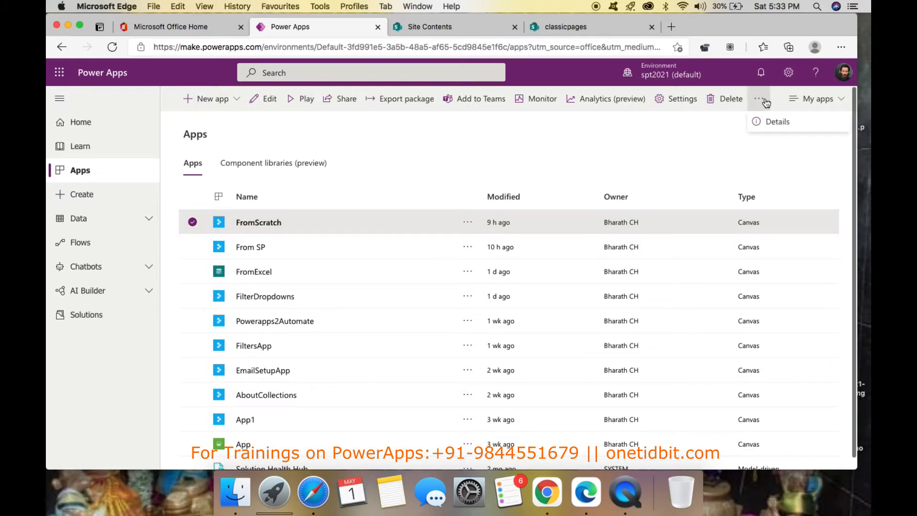
left_click(789, 123)
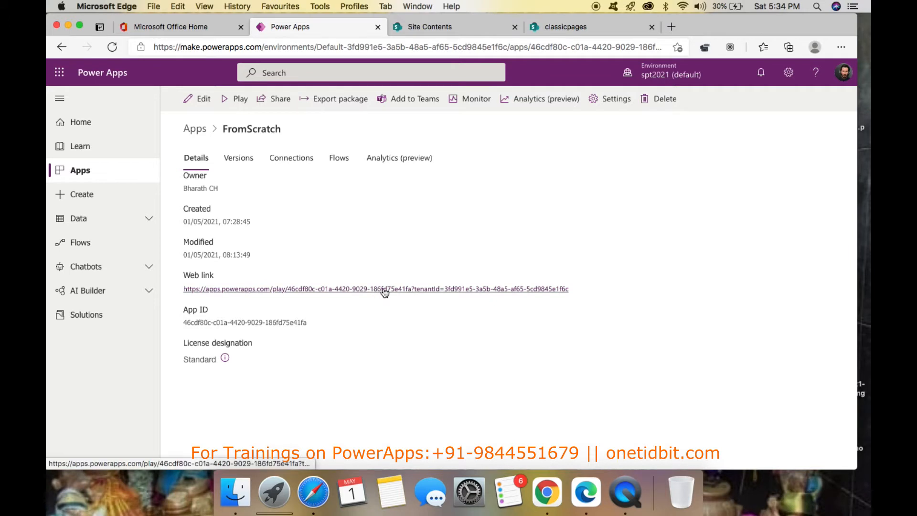
- Find the W3Schools iframe tag page, open its example in the Tryit editor and clear the URL from the src attribute
left_click(606, 28)
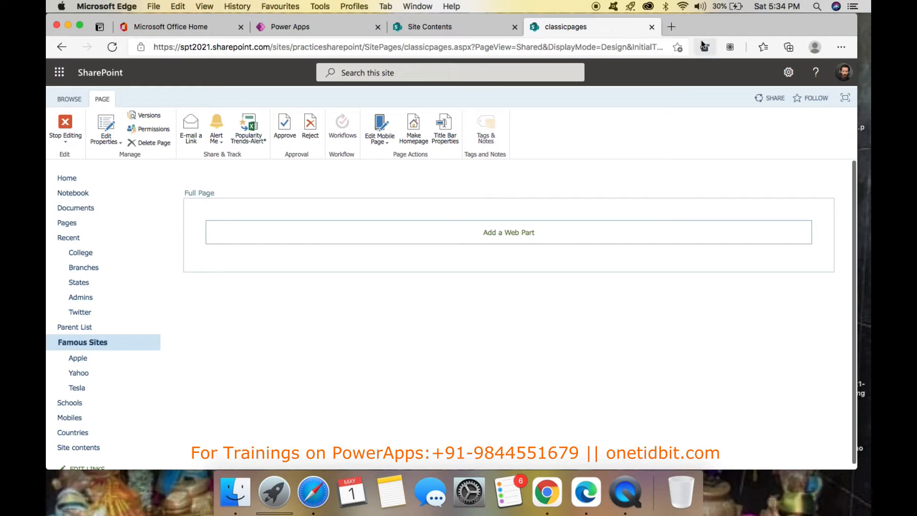
left_click(671, 27)
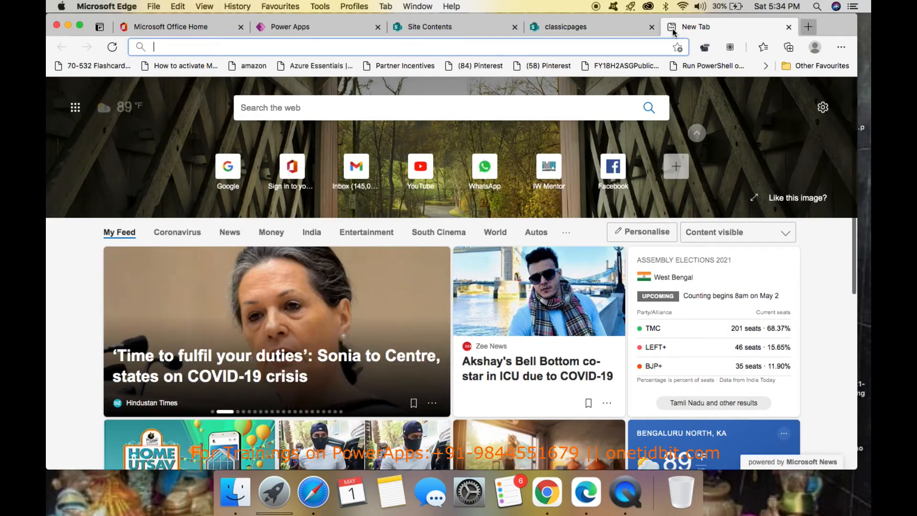
type("iframe")
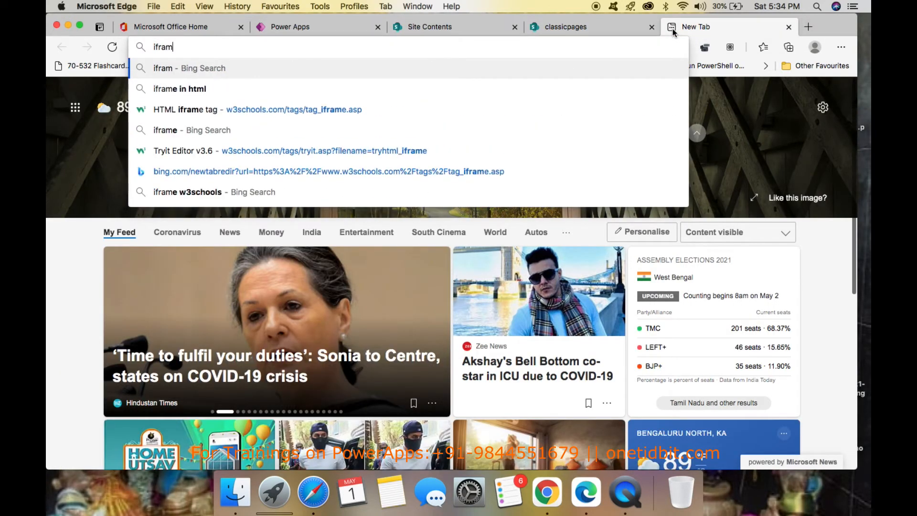
key("Down")
key("Down")
key("Return")
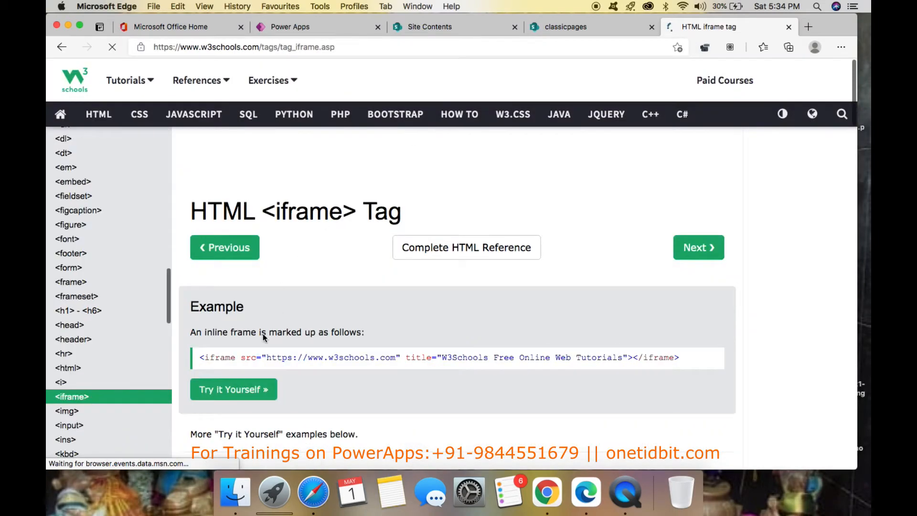
left_click(241, 389)
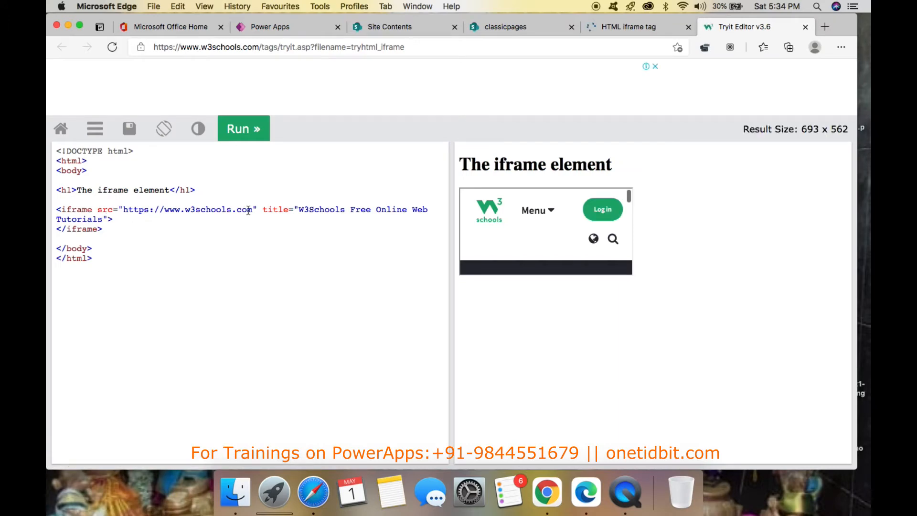
left_click_drag(252, 210, 125, 209)
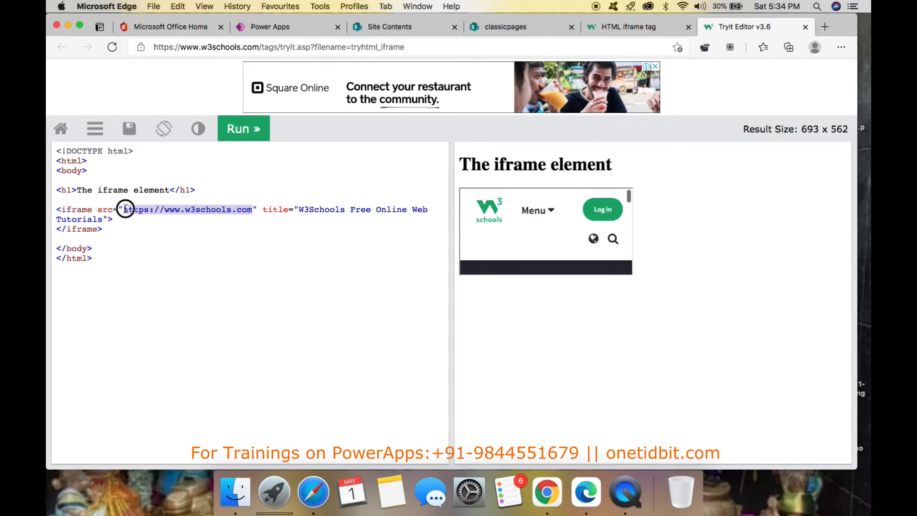
key("BackSpace")
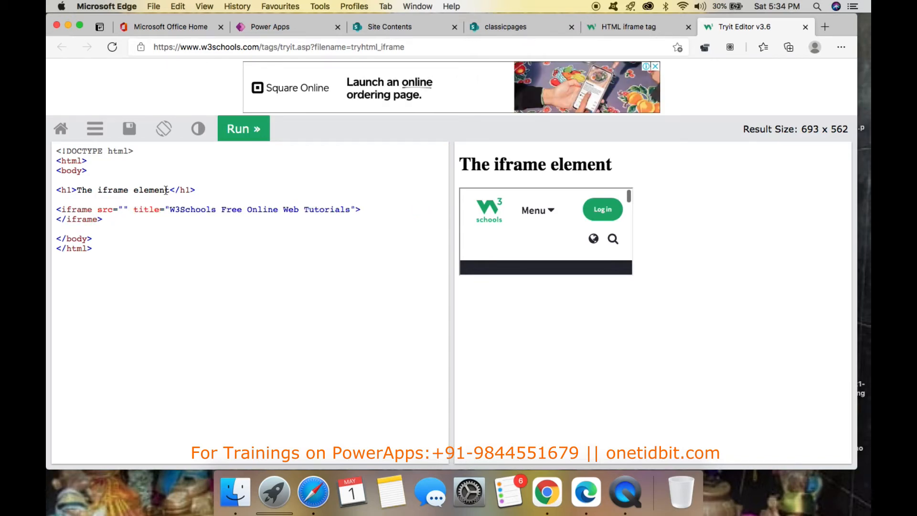
- Copy the FromScratch app's web link from its Power Apps details and return to the iframe code in the Tryit editor
left_click(518, 26)
left_click(288, 26)
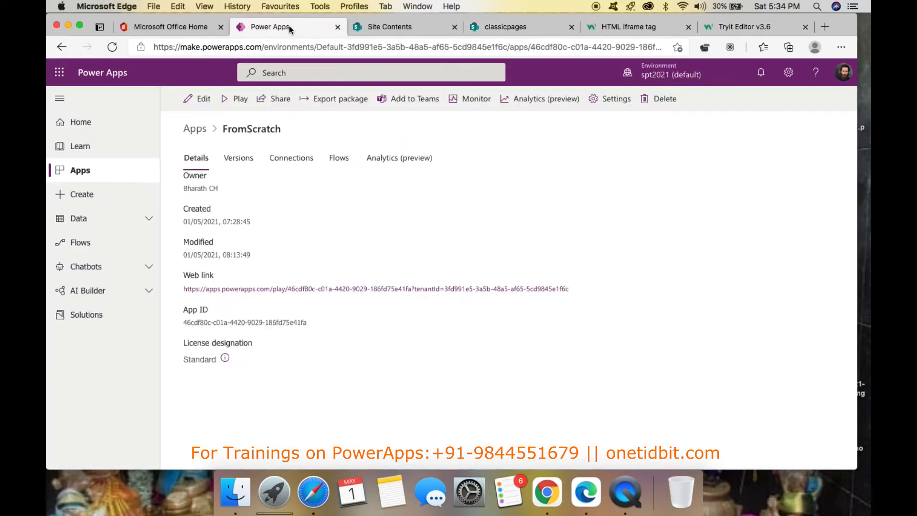
right_click(351, 288)
key("super+c")
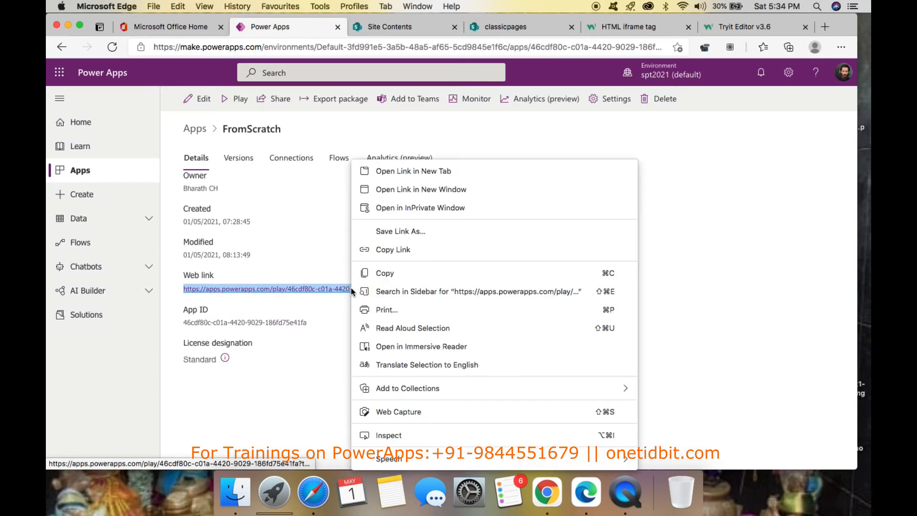
left_click(452, 250)
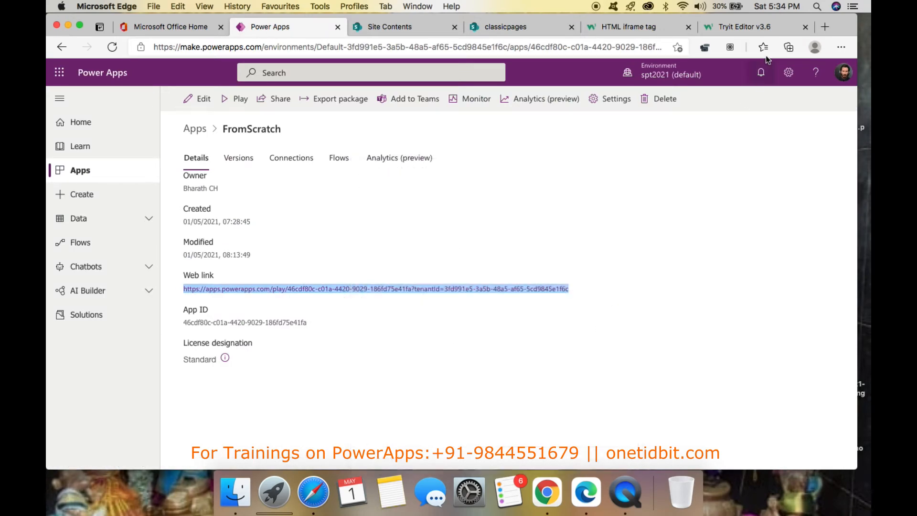
left_click(764, 27)
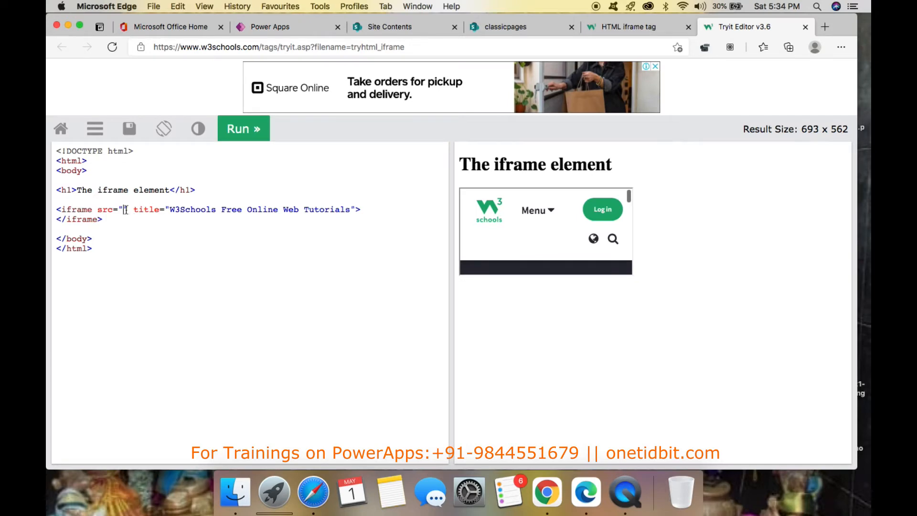
- Paste the FromScratch app's web link into the empty src attribute of the iframe tag
key("super+v")
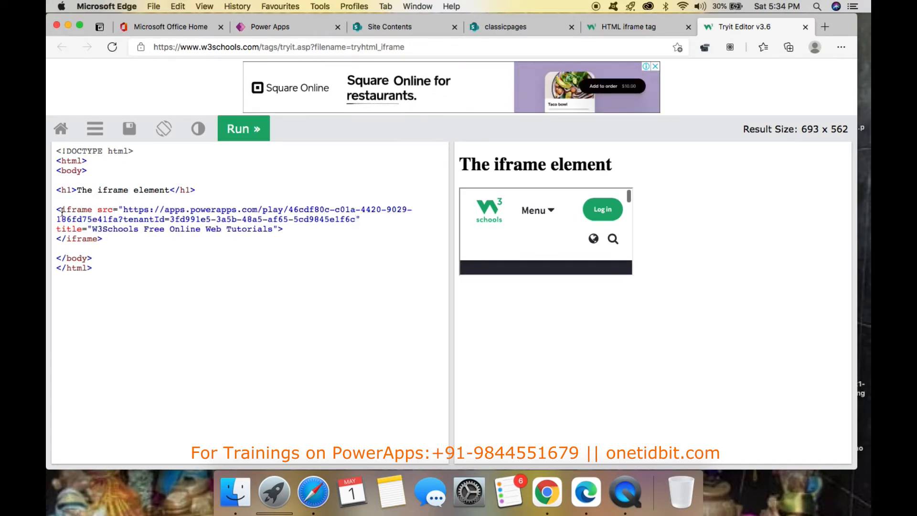
left_click_drag(57, 209, 112, 239)
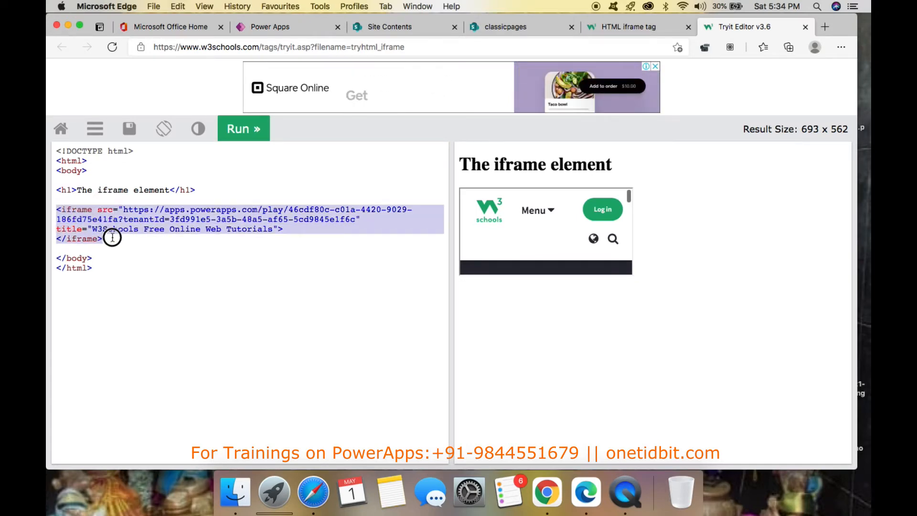
left_click(127, 242)
- Add the attributes width="600" and height="700" to the iframe tag ahead of its src attribute
left_click(95, 210)
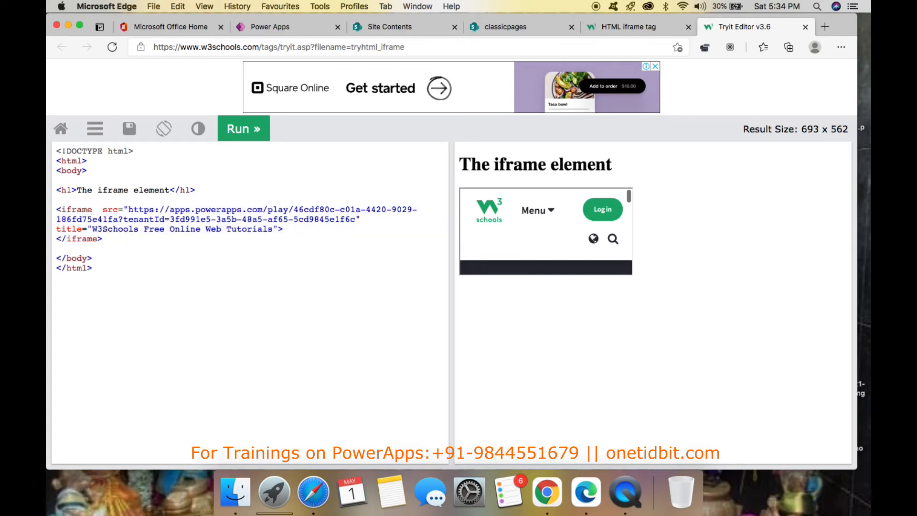
type("widt")
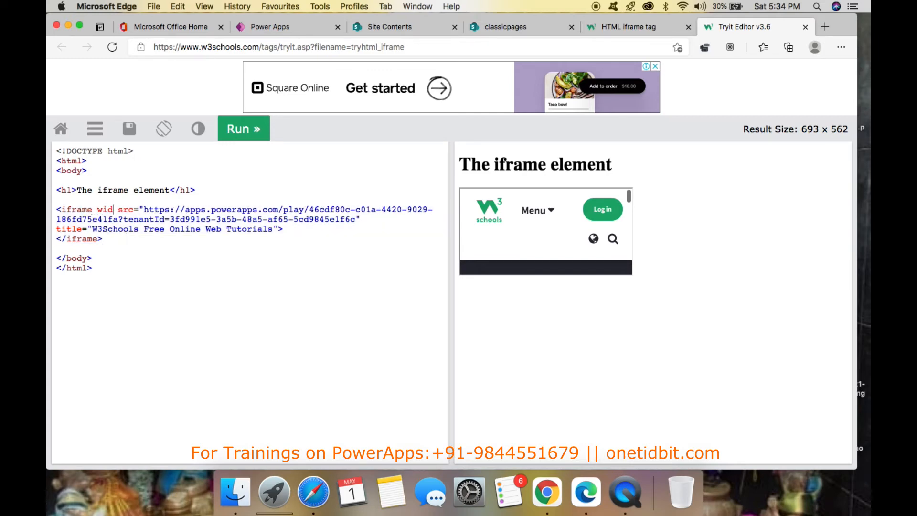
type("h=")
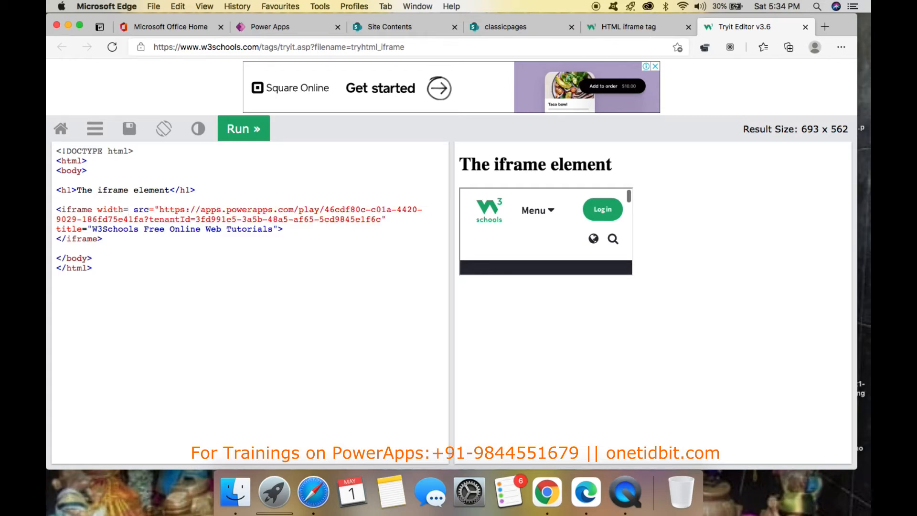
type("'")
key("BackSpace")
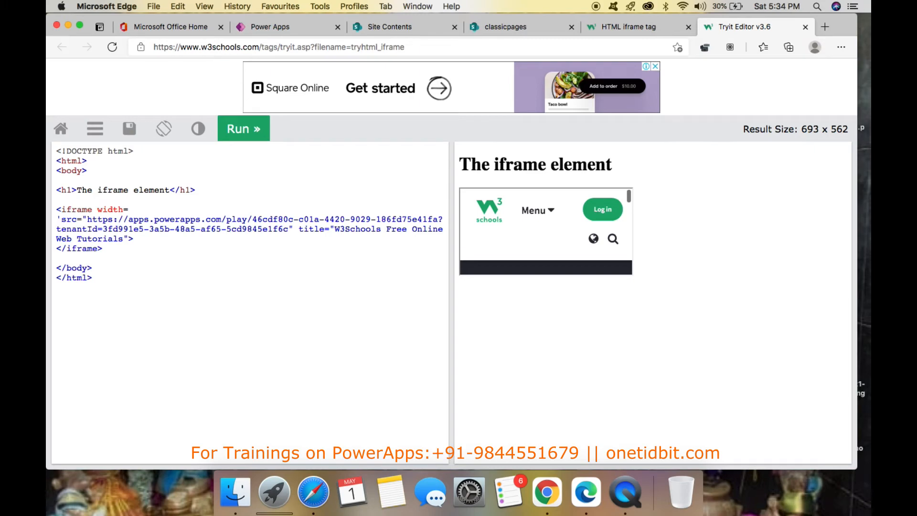
left_click(149, 205)
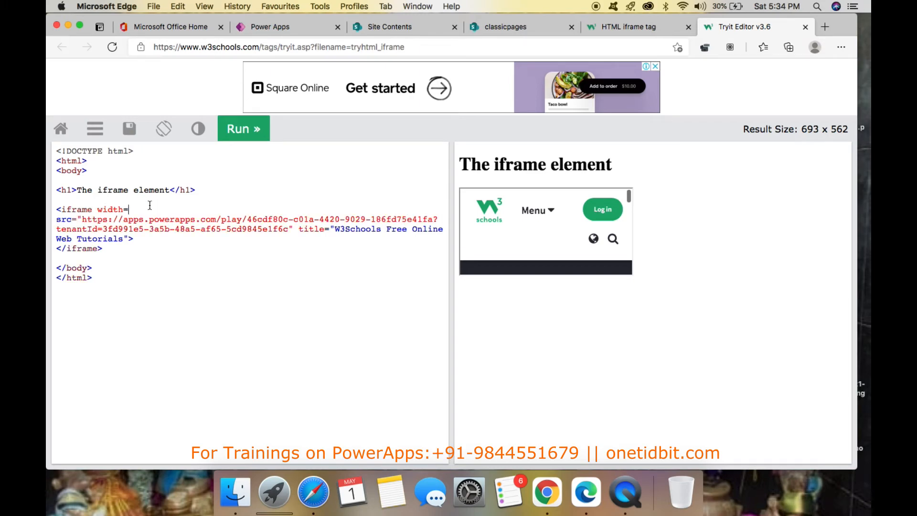
type("'")
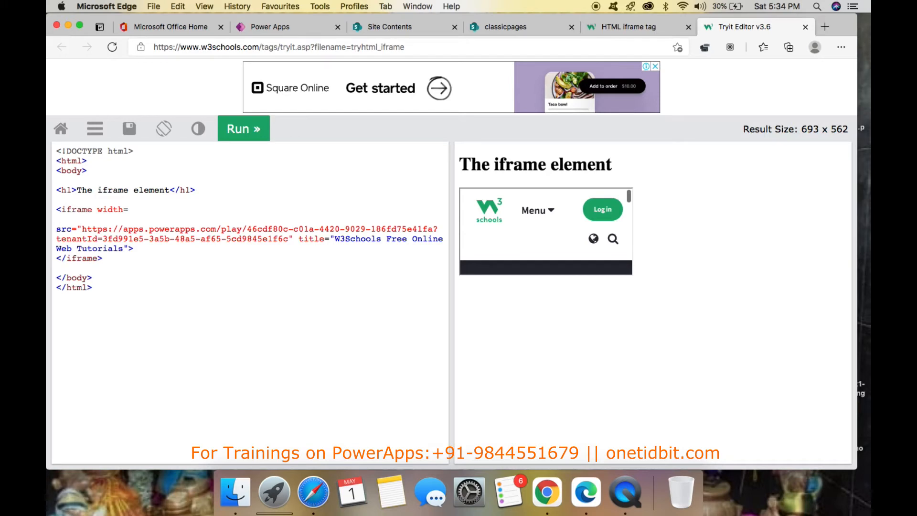
type("\"600")
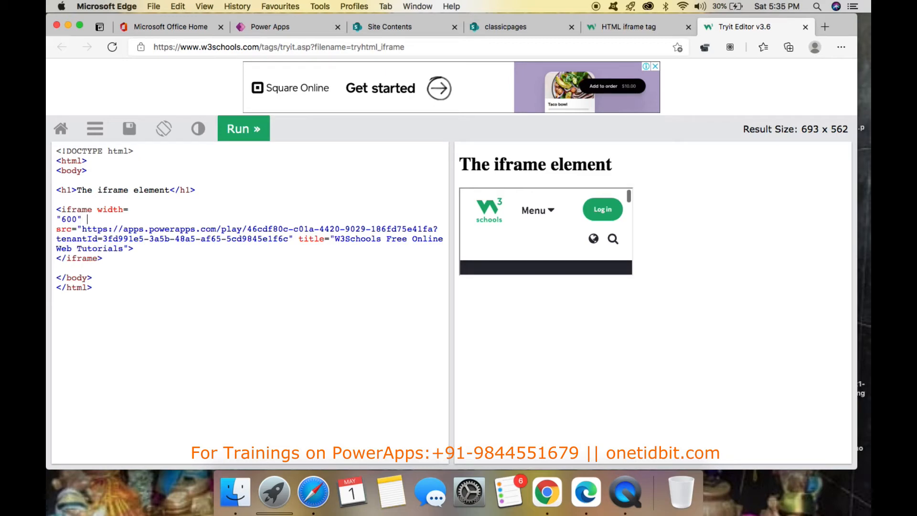
type("ght=\"\"")
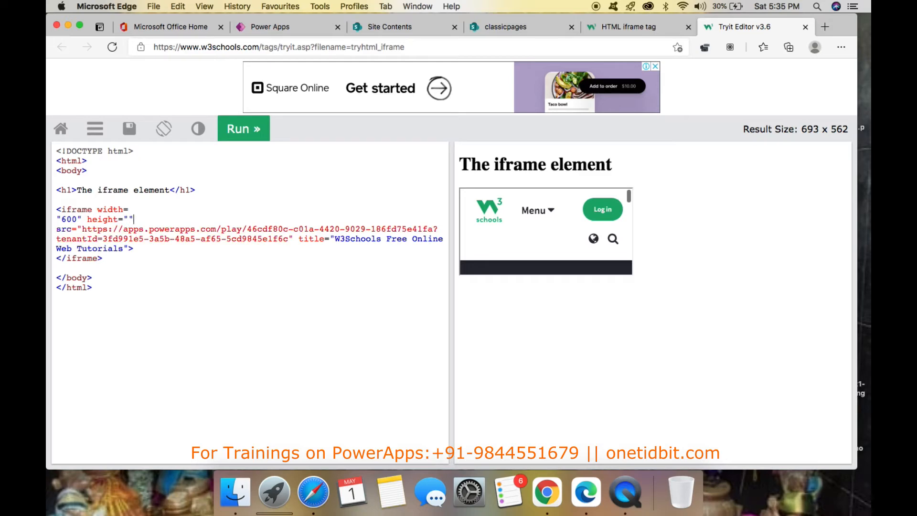
key("Left")
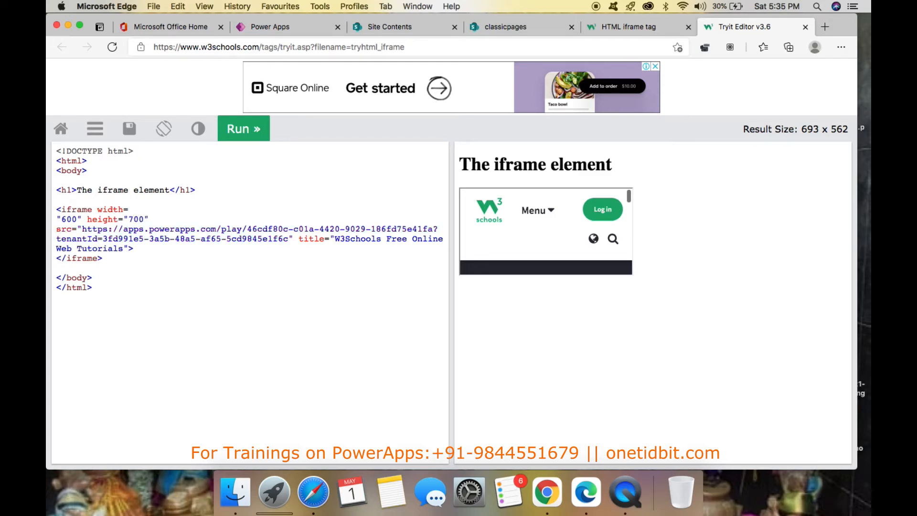
- Copy the complete iframe element, including its closing tag, and return to the classicpages page in SharePoint
left_click_drag(56, 210, 118, 252)
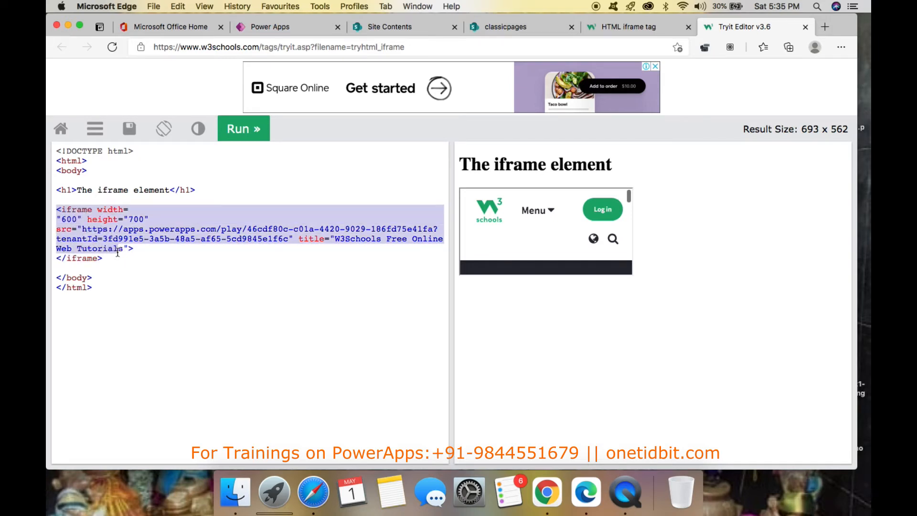
left_click_drag(118, 253, 102, 260)
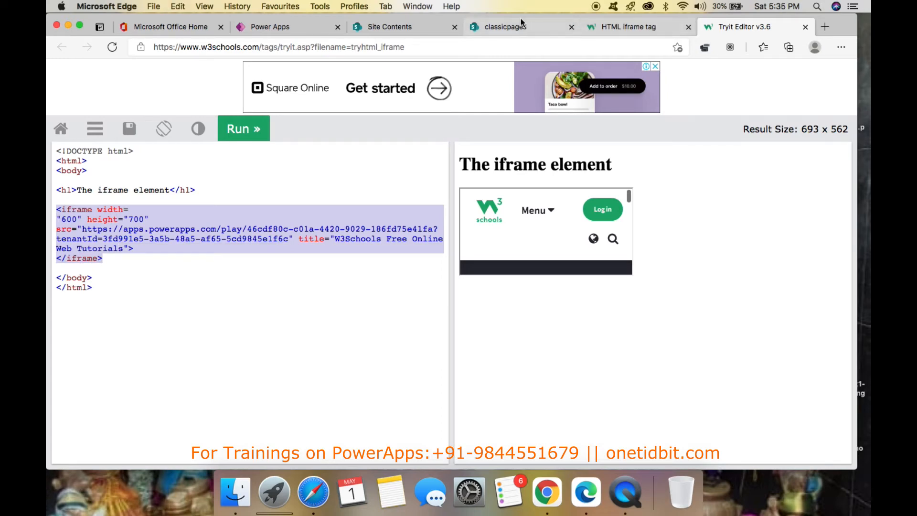
left_click(509, 28)
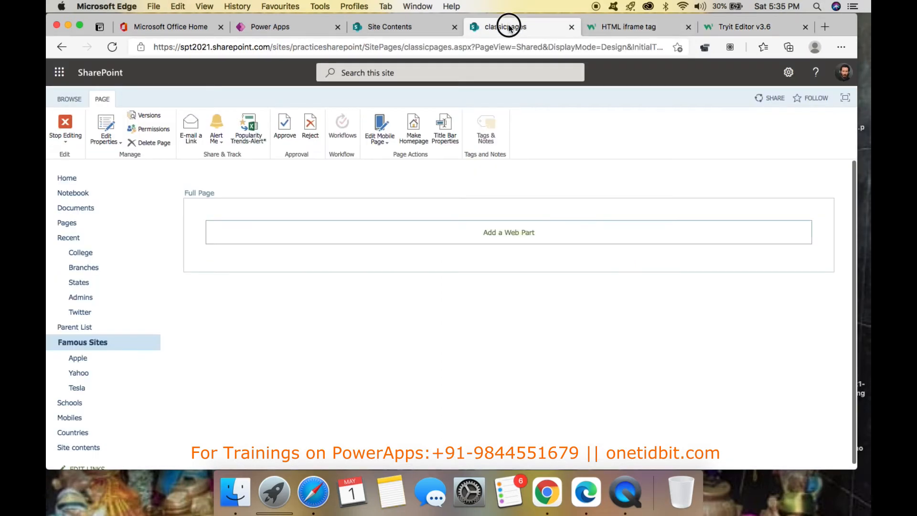
- Add the Content Editor web part from the Media and Content category to the Full Page zone
left_click(512, 234)
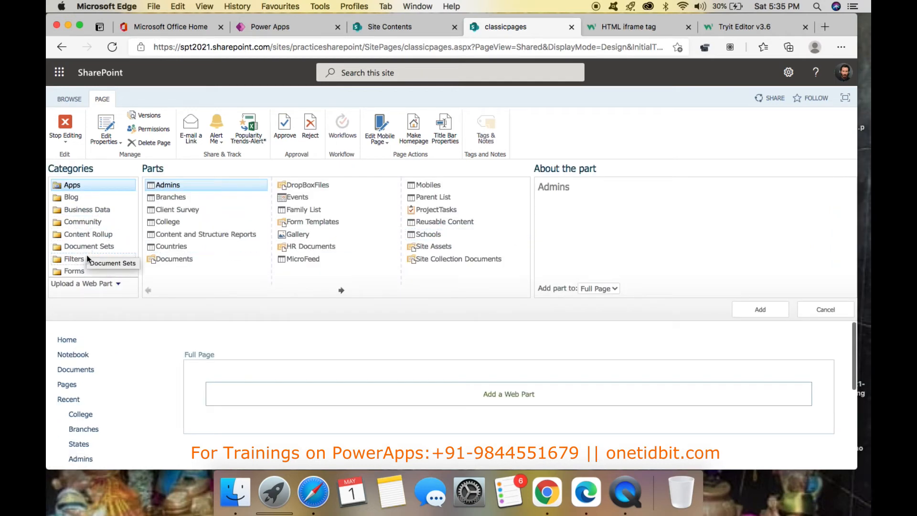
scroll(88, 234, "down", 3)
left_click(94, 227)
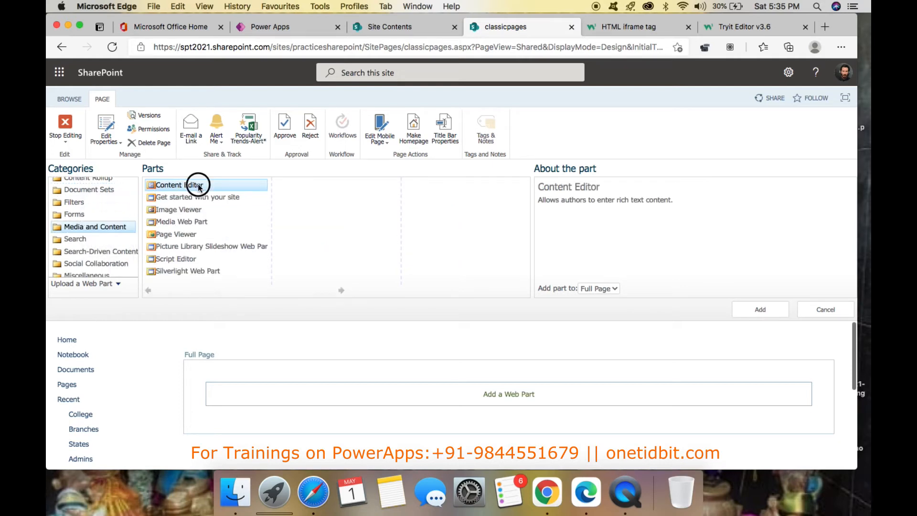
left_click(763, 311)
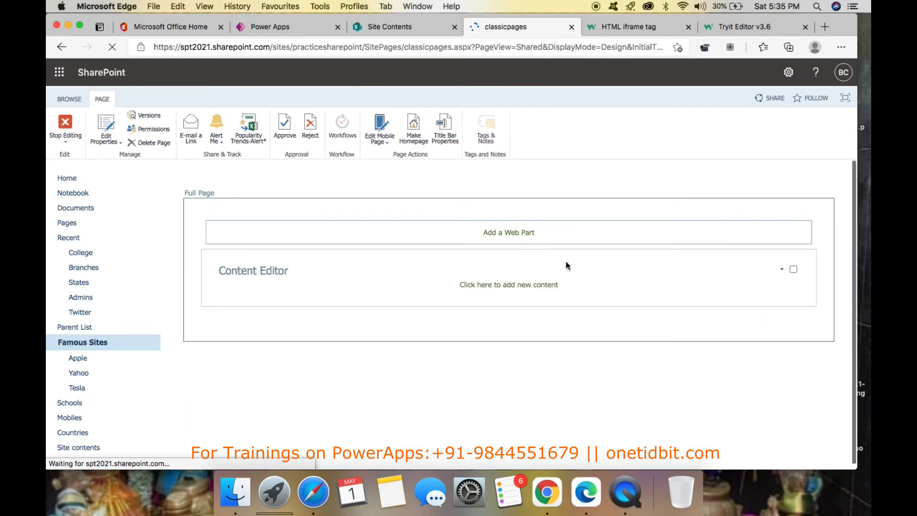
- Replace the Content Editor's HTML source with the copied iframe code and apply it
left_click(507, 286)
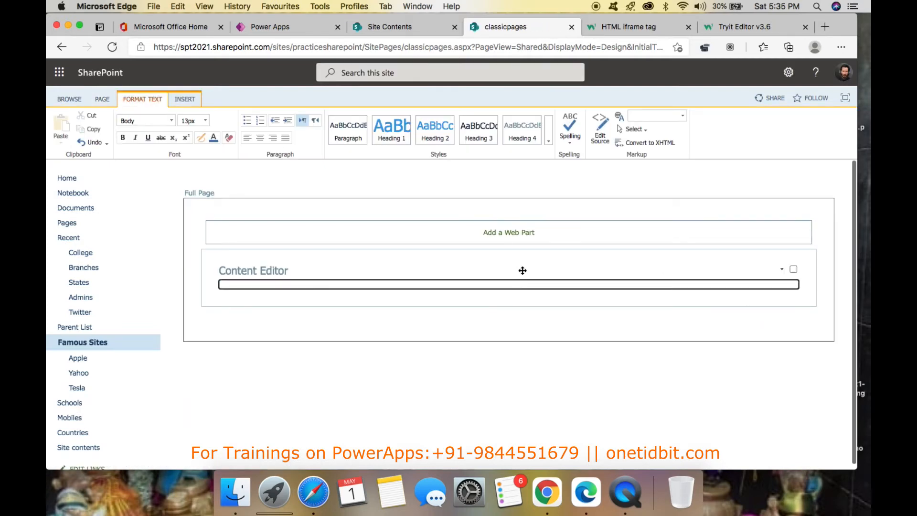
left_click(364, 291)
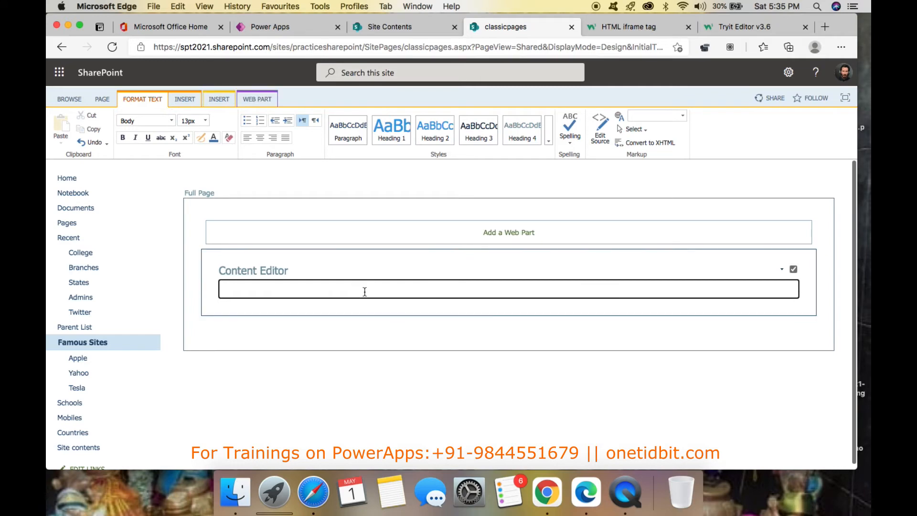
left_click(601, 135)
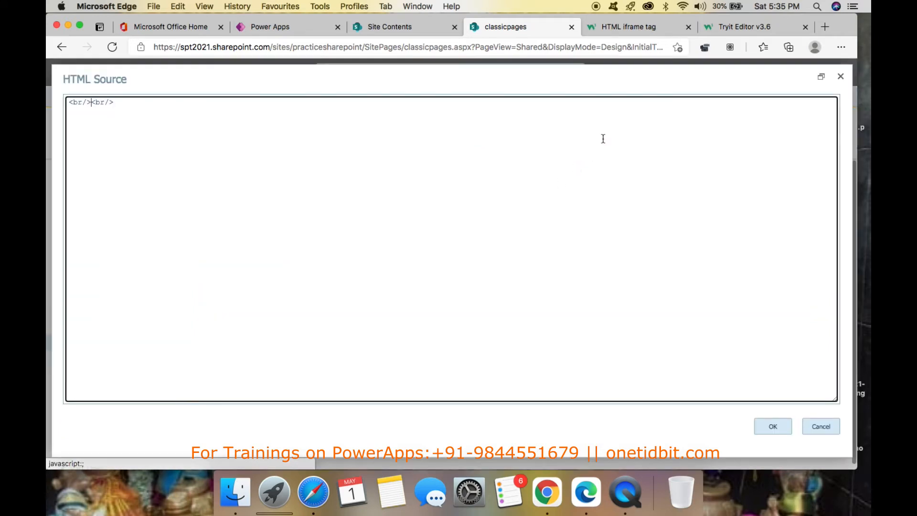
left_click_drag(115, 102, 47, 105)
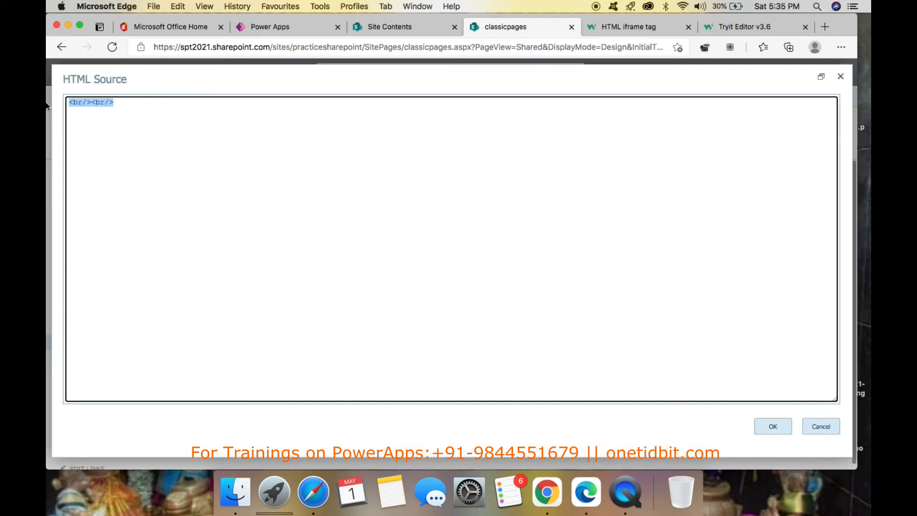
key("cmd+v")
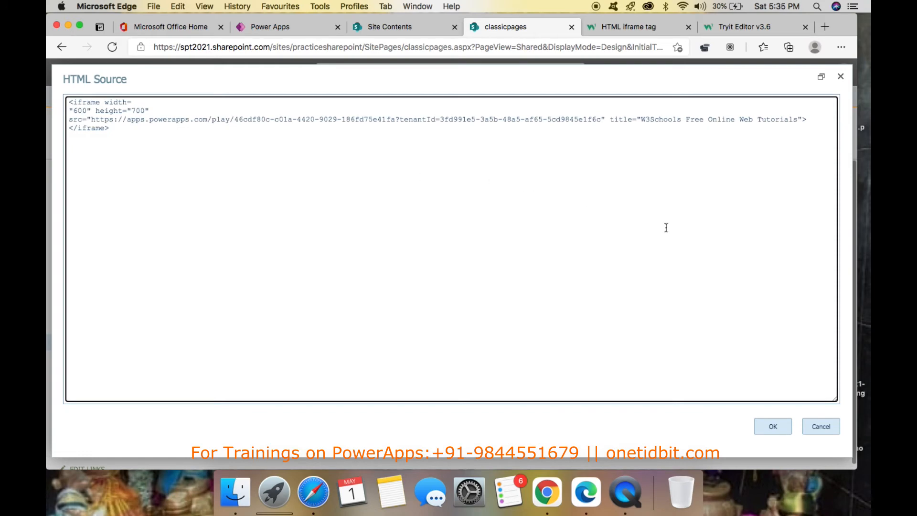
left_click(773, 426)
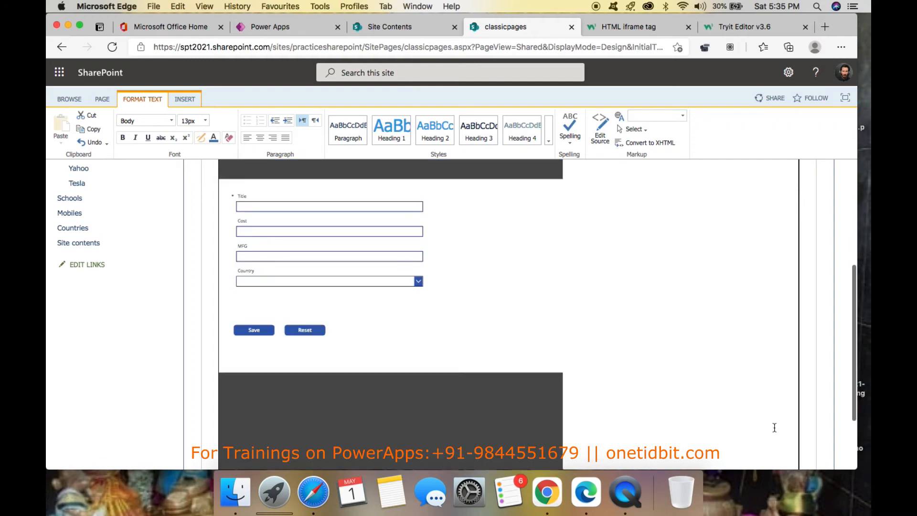
- Stop editing the classicpages page and bring the embedded app's form into view
left_click(101, 98)
left_click(69, 123)
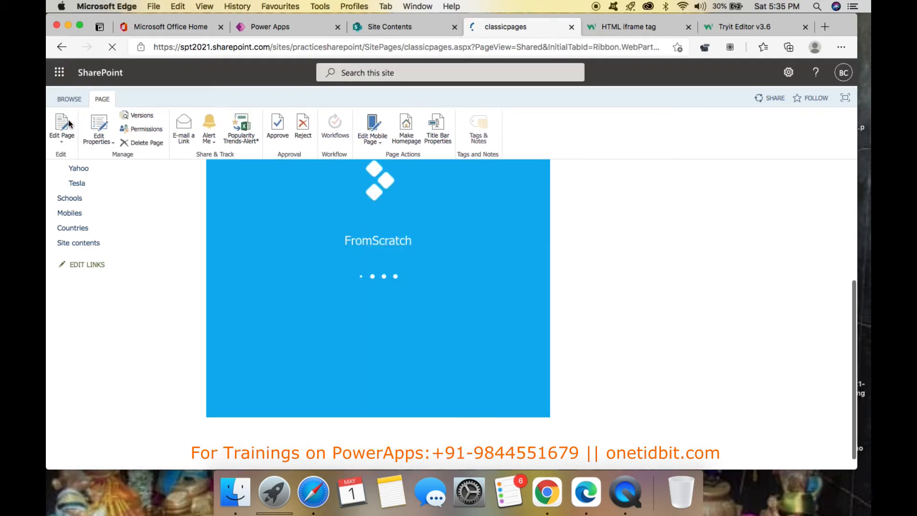
left_click(69, 99)
scroll(455, 251, "up", 3)
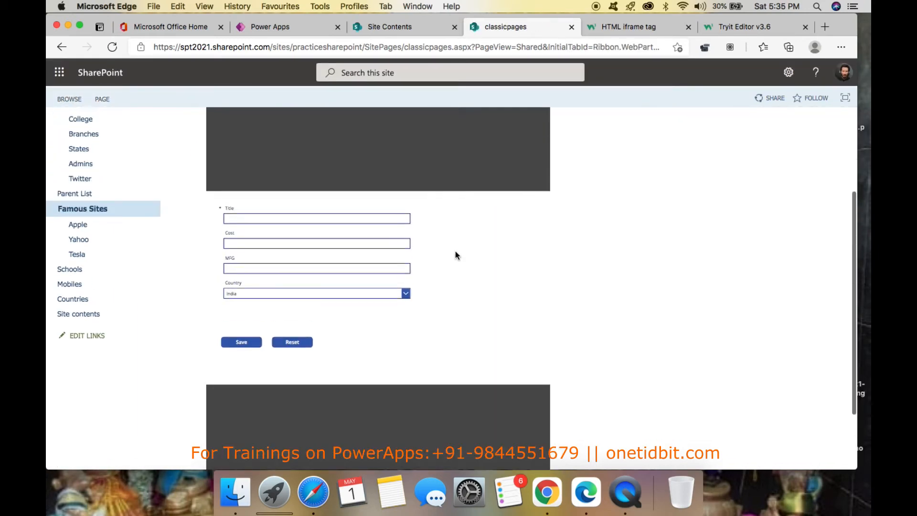
- Save a new record in the embedded app with Title, Cost and MFG set to test and Country set to South Korea
left_click(294, 245)
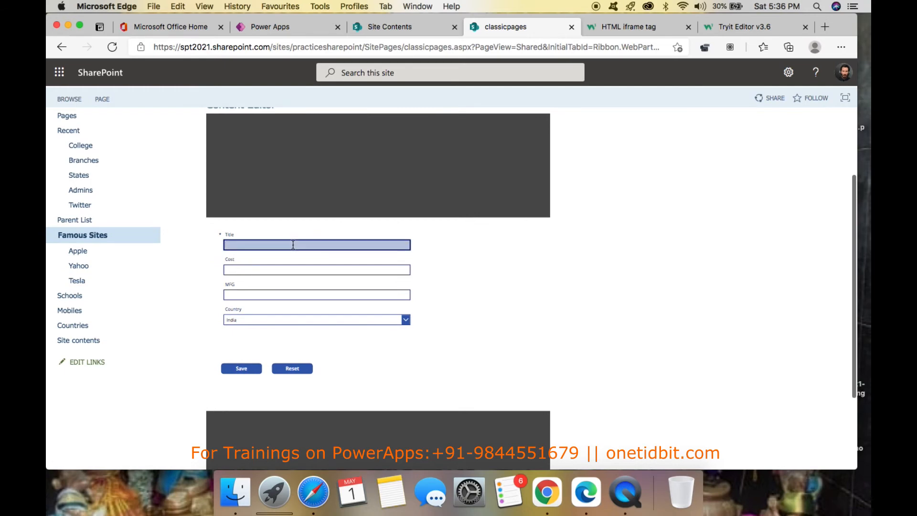
type("test")
key("Tab")
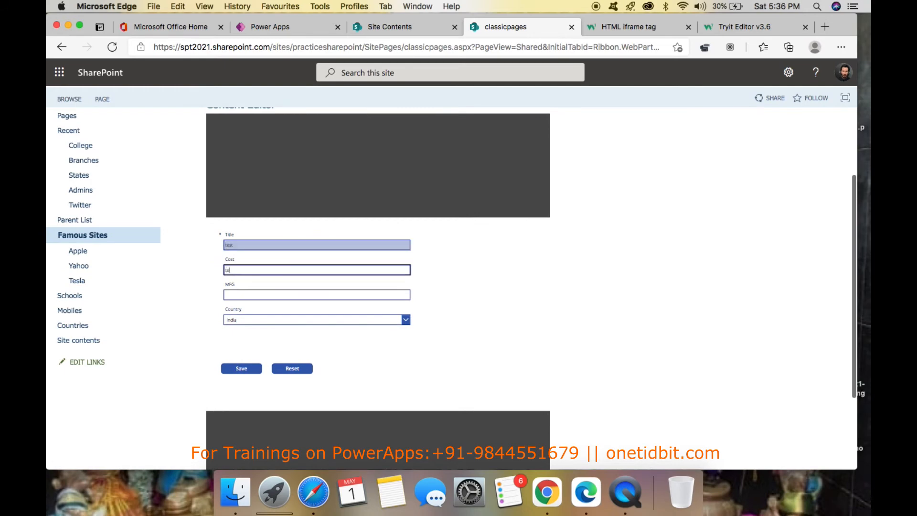
key("Tab")
key("Tab")
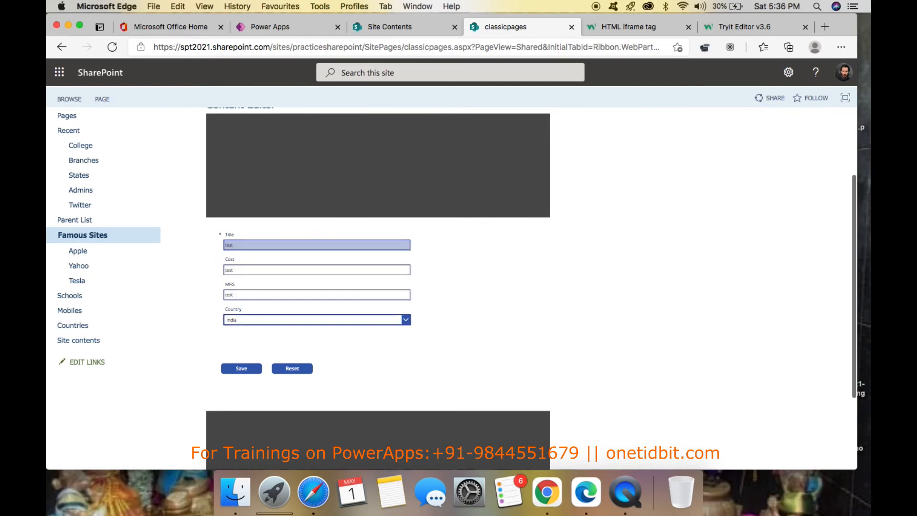
left_click(340, 321)
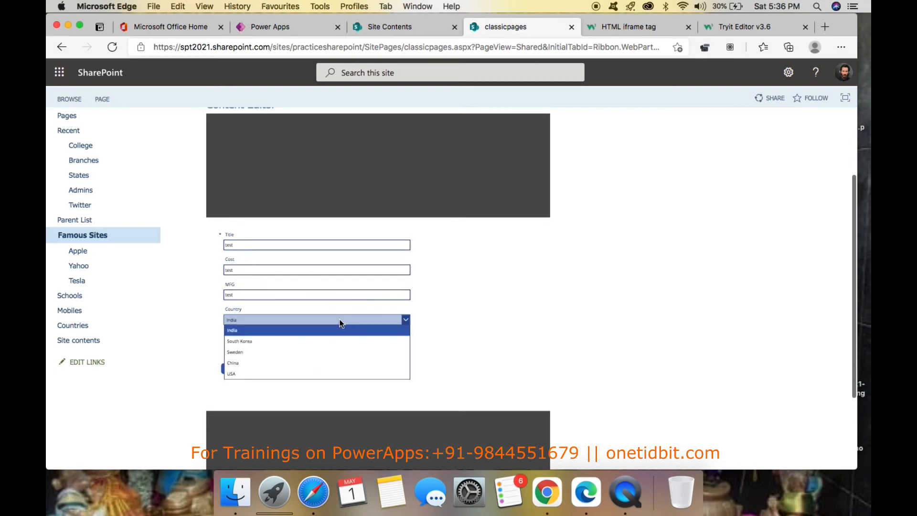
left_click(329, 343)
left_click(242, 368)
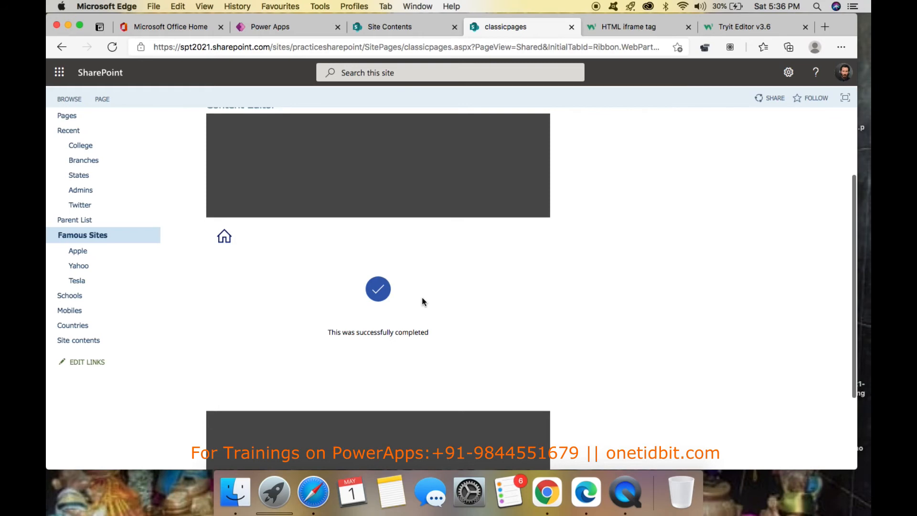
- Open the Mobiles list from Site Contents to check for the new record, and return to the classicpages page
left_click(417, 25)
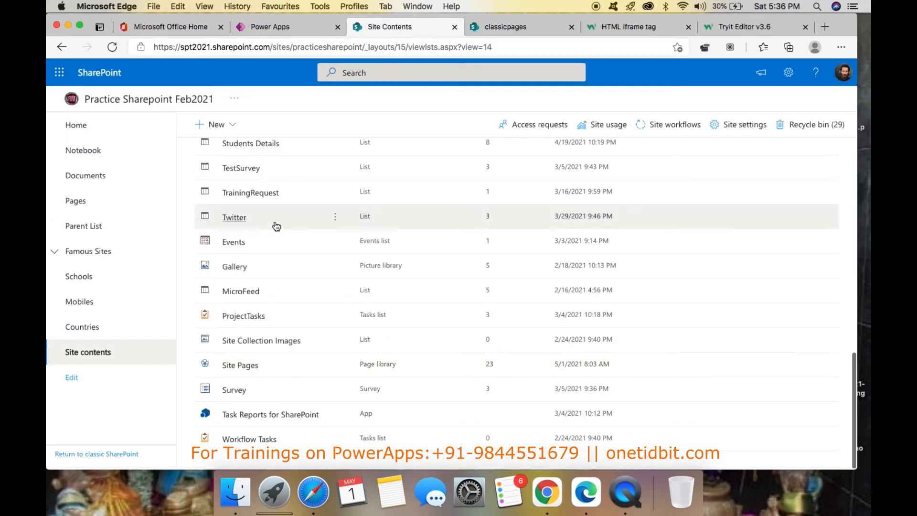
scroll(259, 209, "up", 5)
scroll(259, 211, "up", 5)
left_click(232, 256)
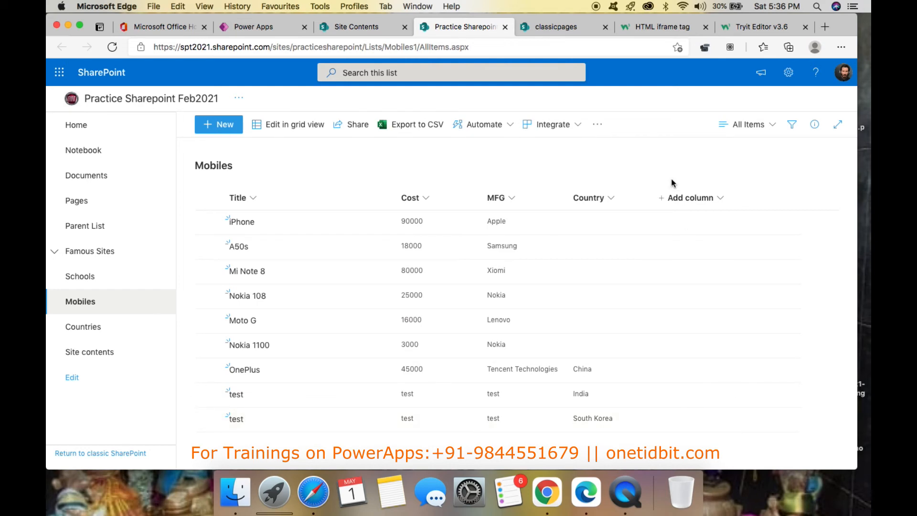
left_click(555, 27)
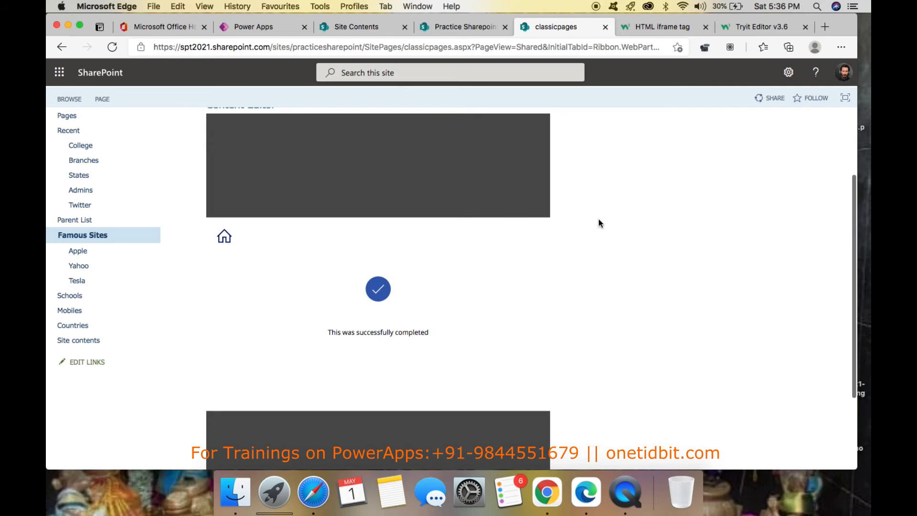
- Open the Site Pages library from Site Contents and create a new modern Site Page
left_click(360, 27)
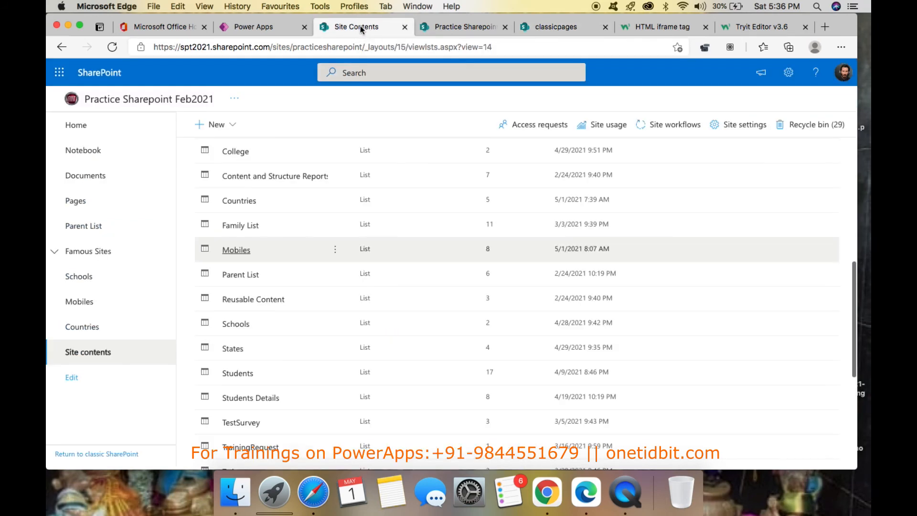
scroll(284, 339, "down", 5)
scroll(284, 349, "down", 2)
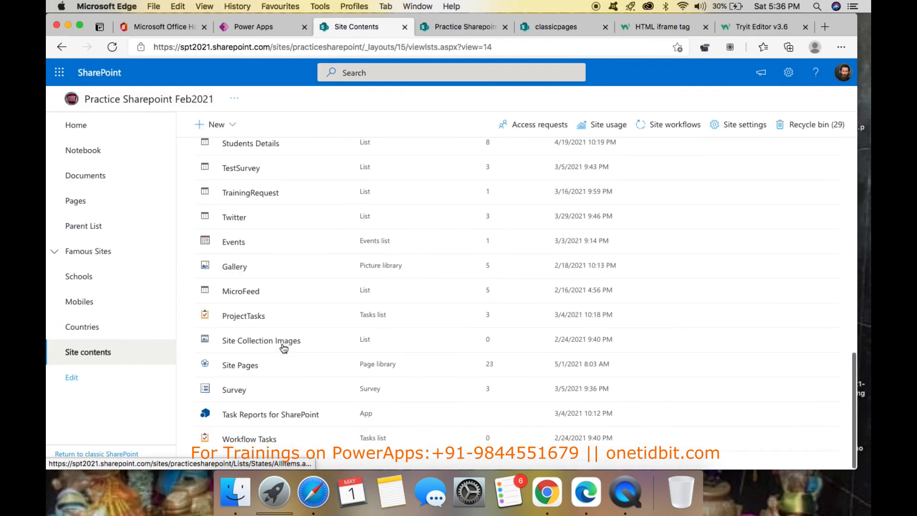
left_click(242, 365)
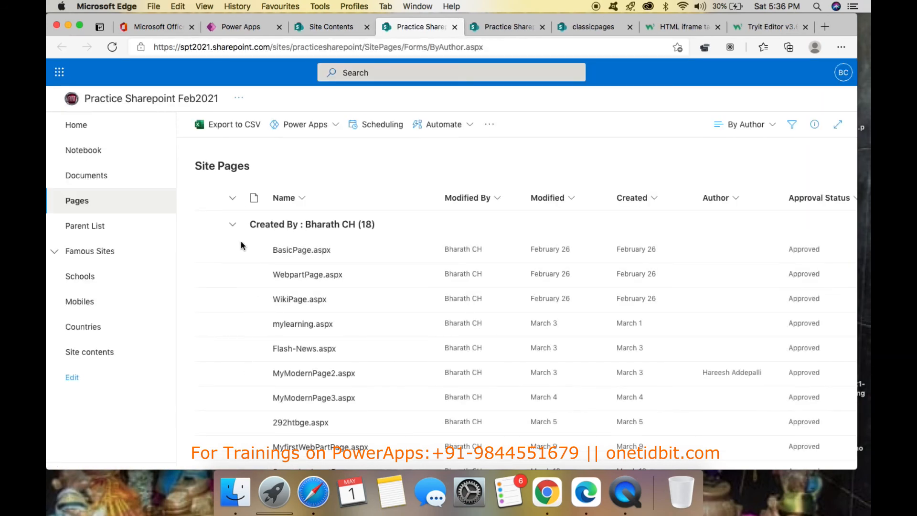
left_click(242, 125)
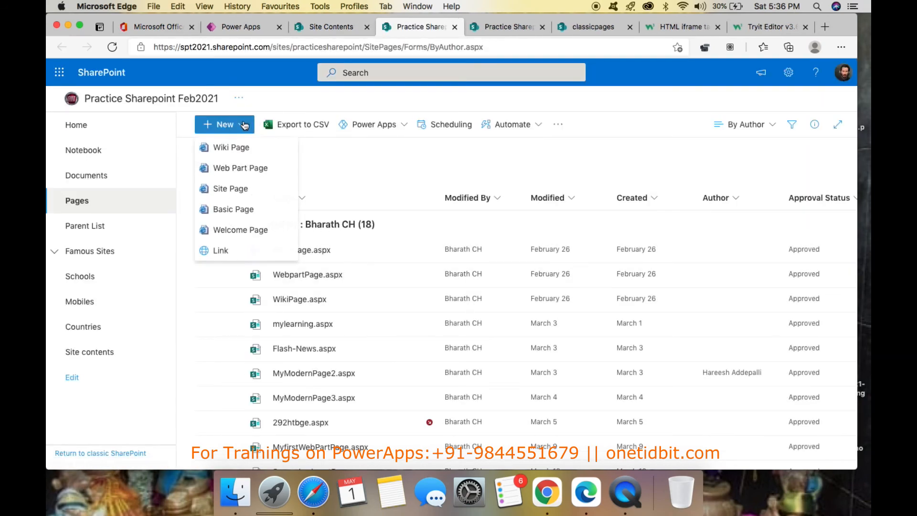
left_click(246, 206)
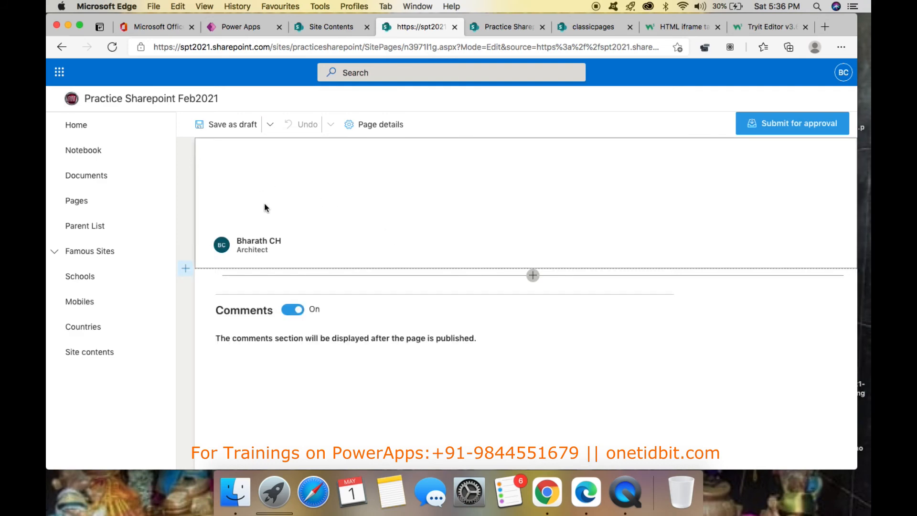
left_click(264, 201)
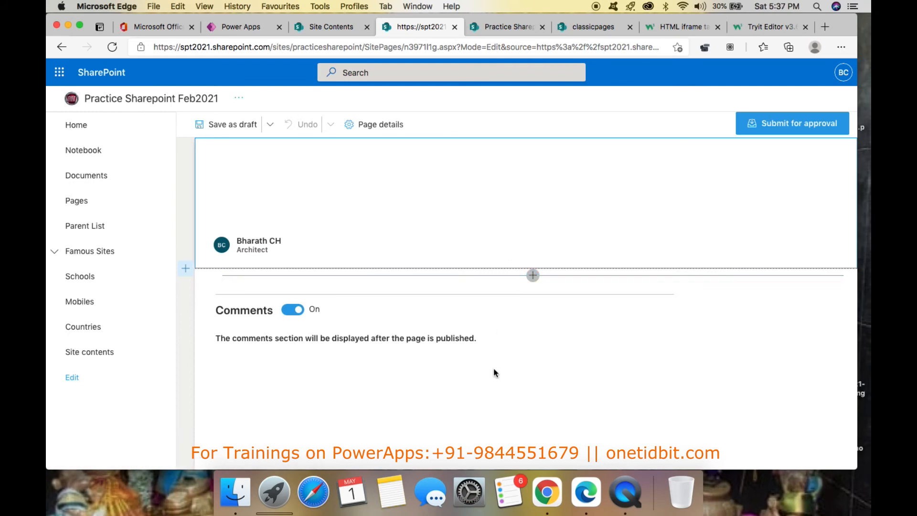
- Search the web parts for power and add the Microsoft PowerApps (Preview) web part to the new page
left_click(534, 277)
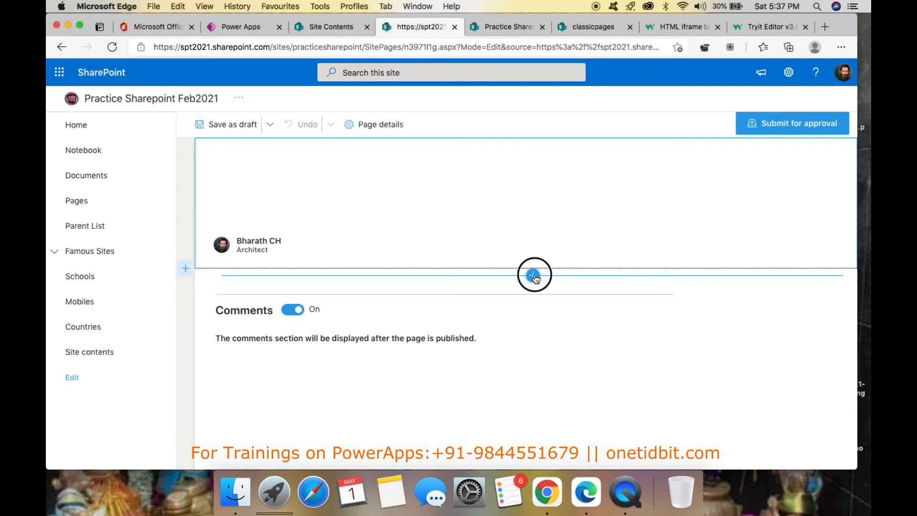
left_click(622, 263)
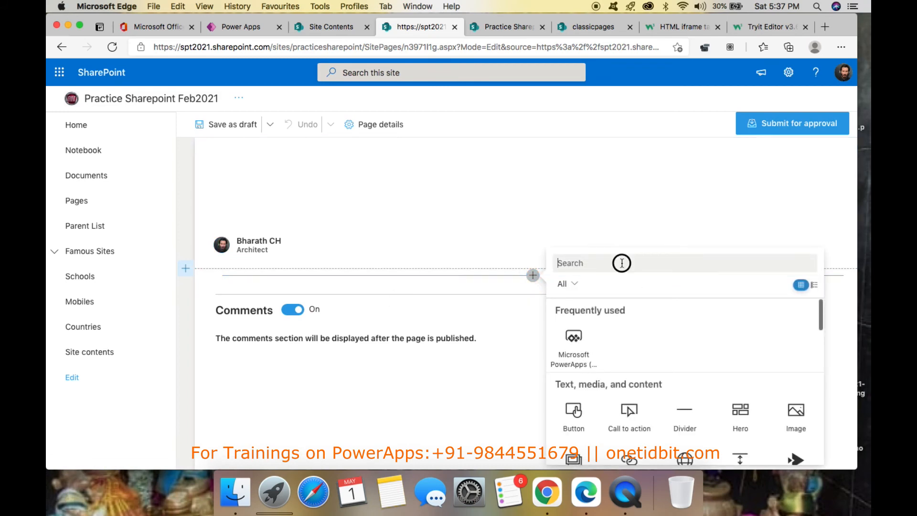
type("po")
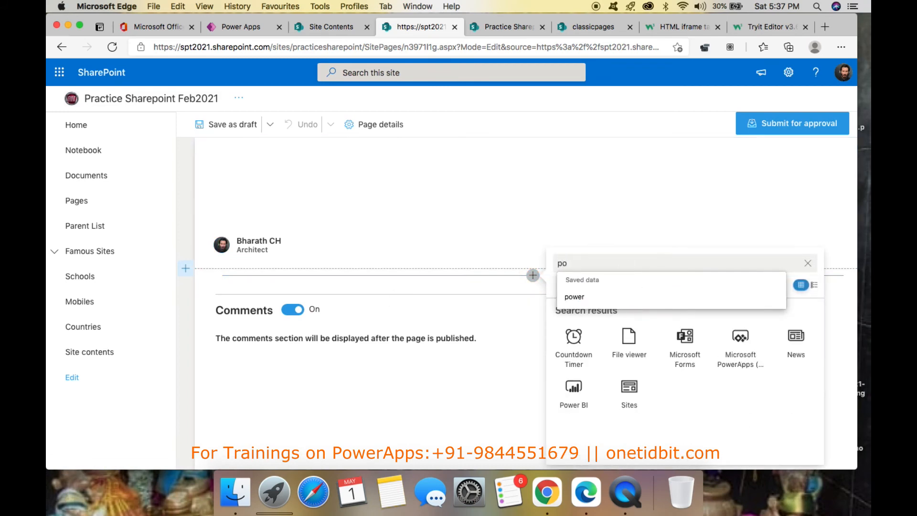
type("wer")
left_click(629, 342)
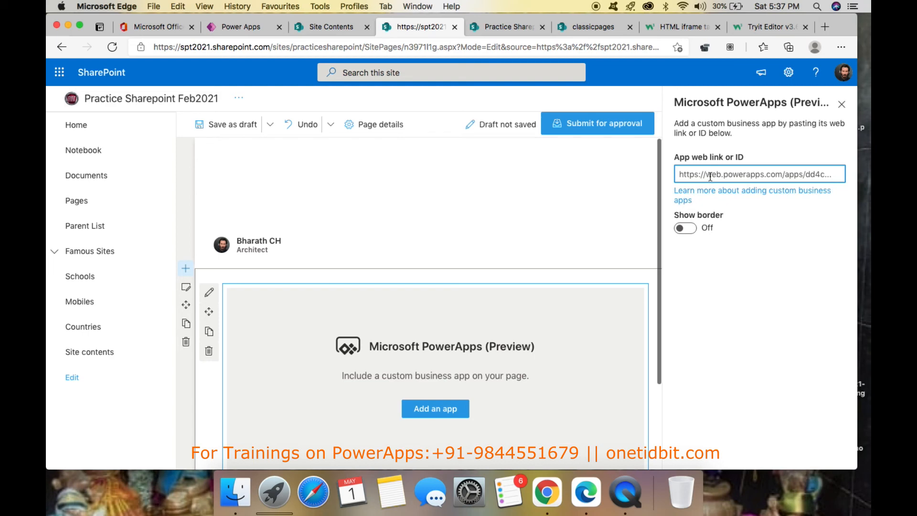
- Copy the FromScratch app's App ID from its details page in Power Apps
left_click(245, 27)
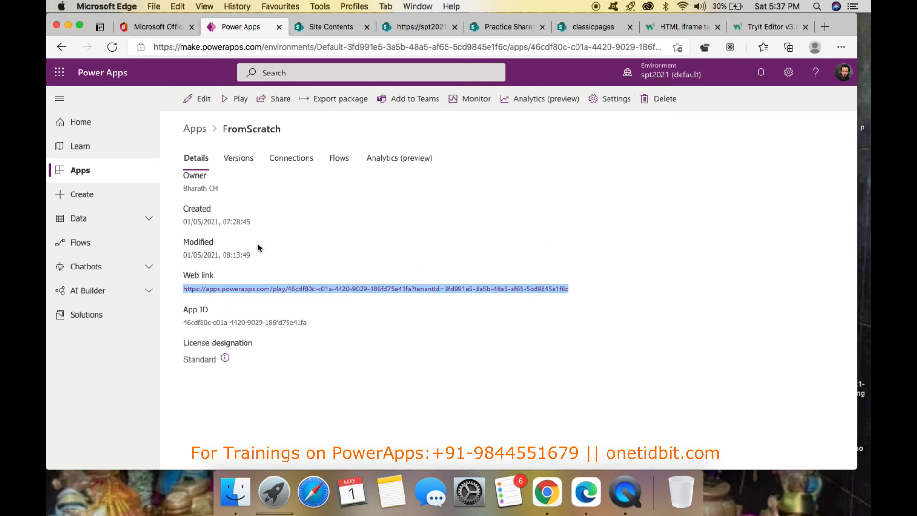
left_click_drag(184, 323, 307, 320)
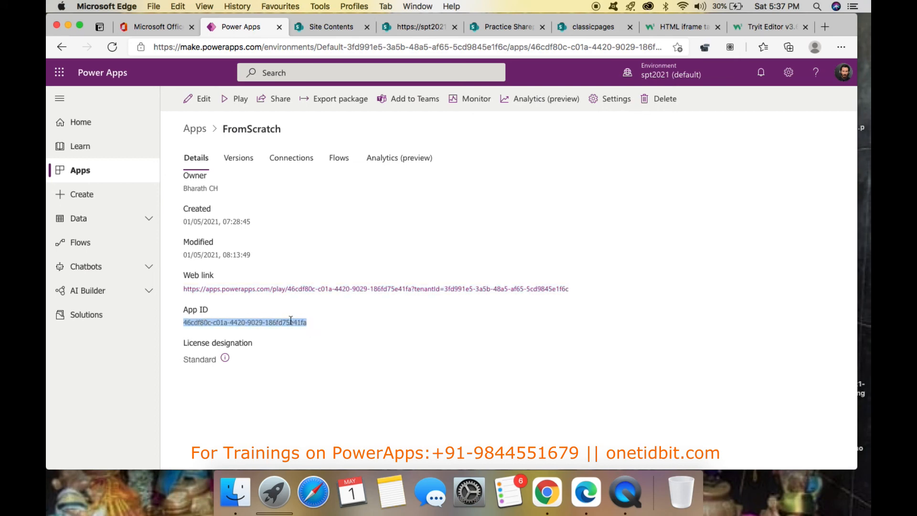
right_click(288, 322)
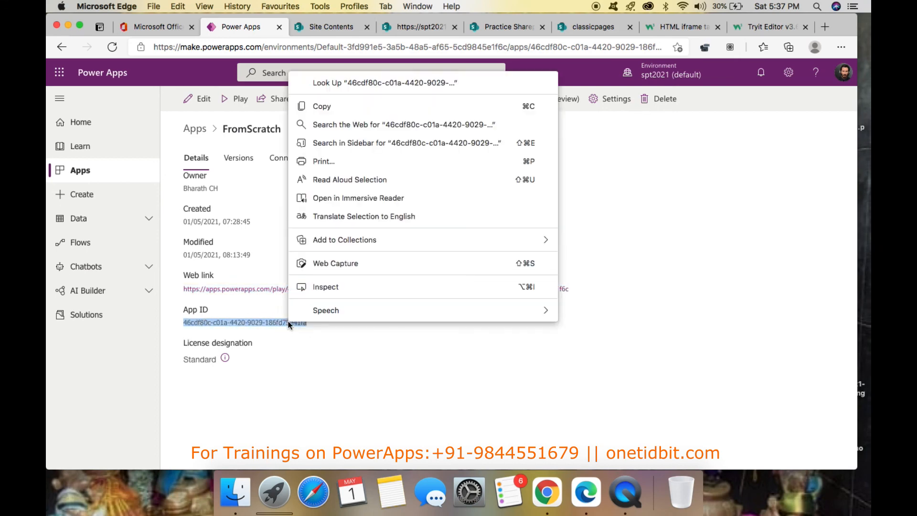
left_click(424, 107)
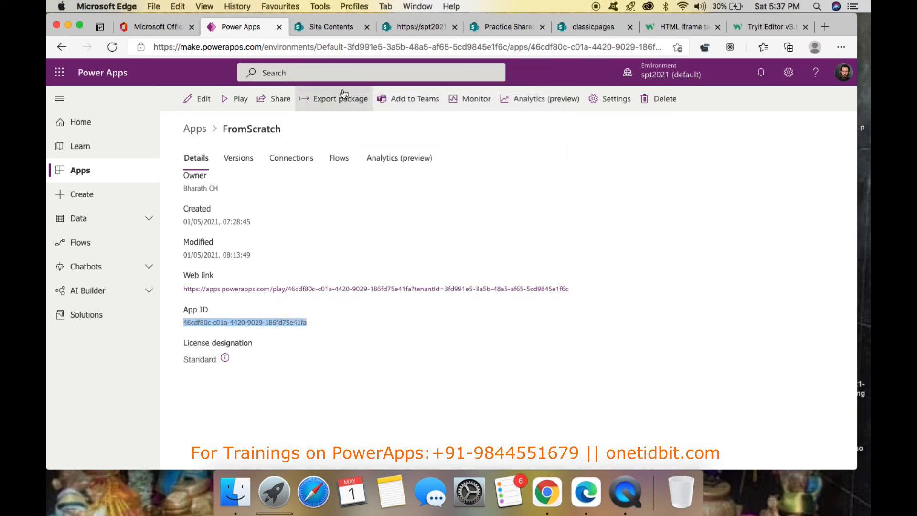
- Return to the new SharePoint page and set the PowerApps web part's app web link or ID to the copied App ID
left_click(407, 26)
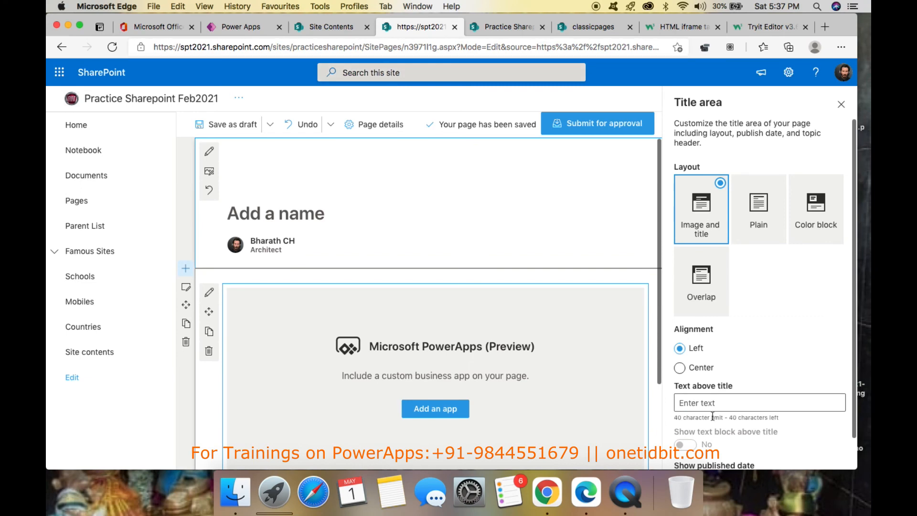
left_click(455, 412)
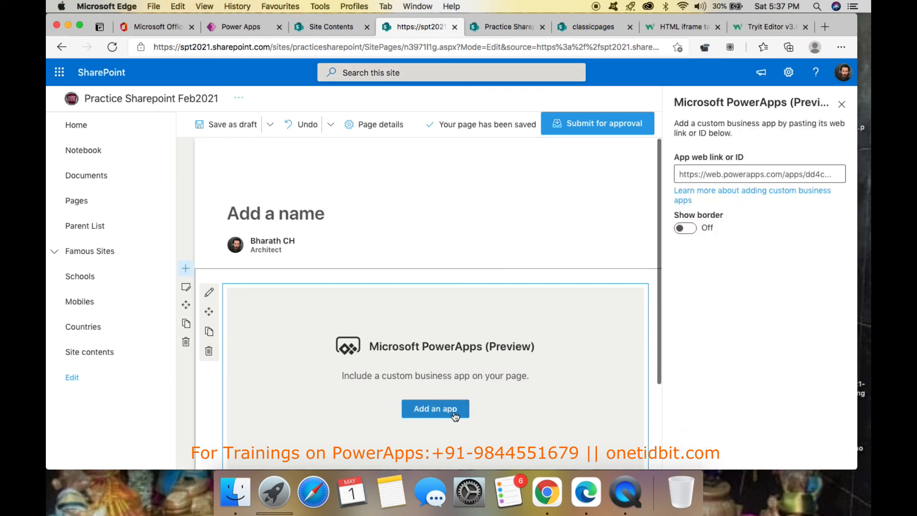
left_click(742, 175)
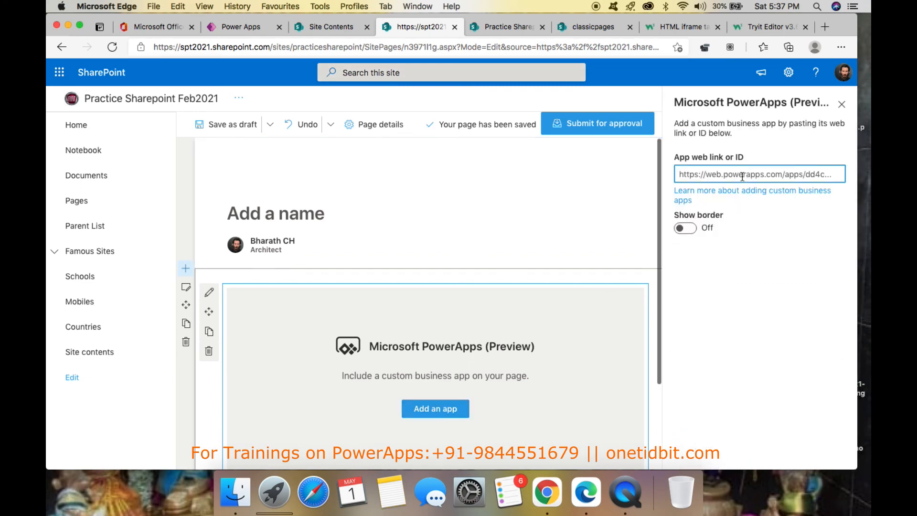
key("super+v")
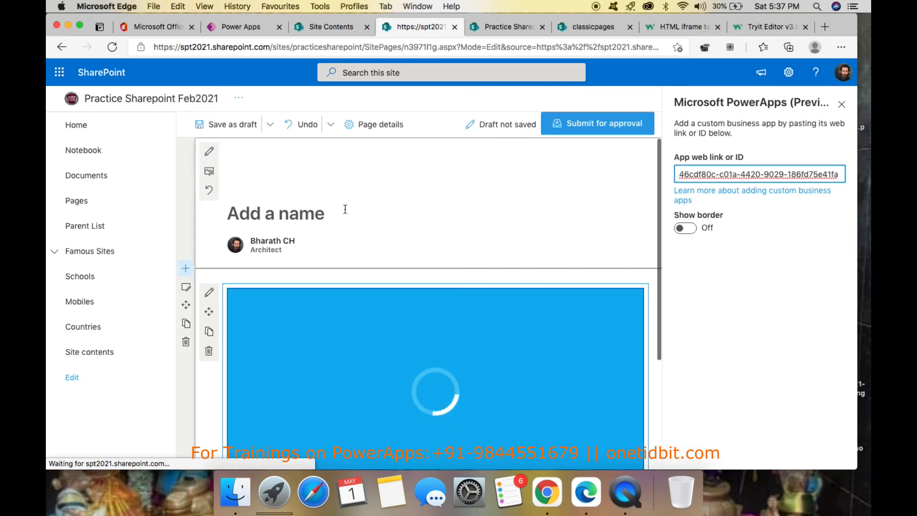
- Name the page Powerapps, save it as a draft and bring the embedded app's form into view
left_click(314, 215)
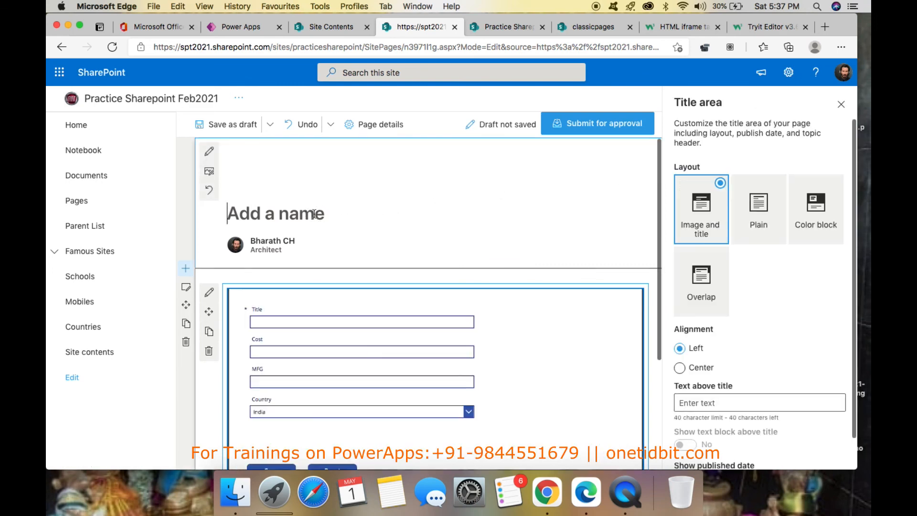
type("Powerapps")
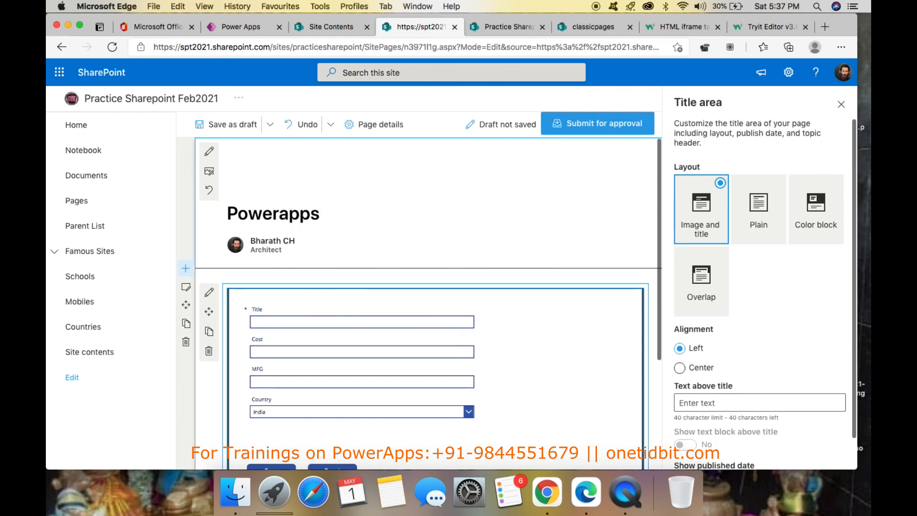
left_click(239, 126)
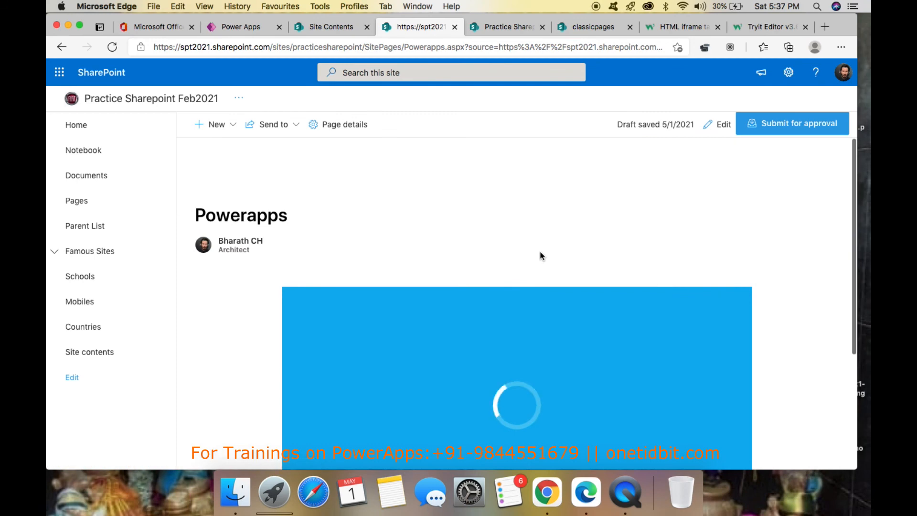
scroll(540, 255, "down", 3)
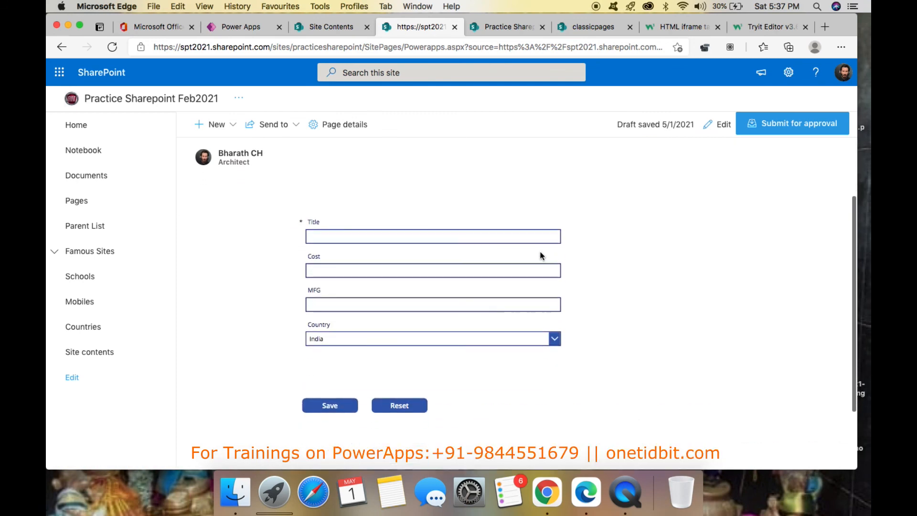